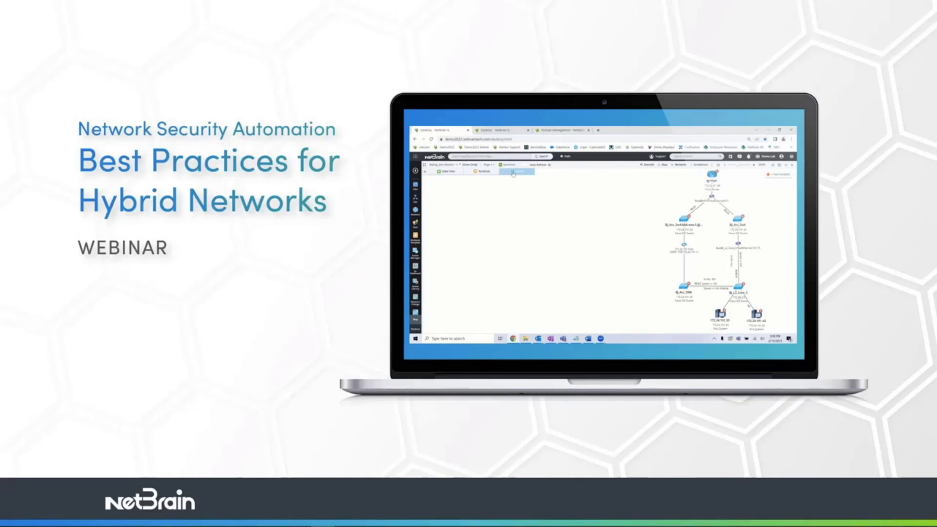
Show the intent diagnosis results beside the devices on the Backbone map of routers R1–R30.
click(513, 172)
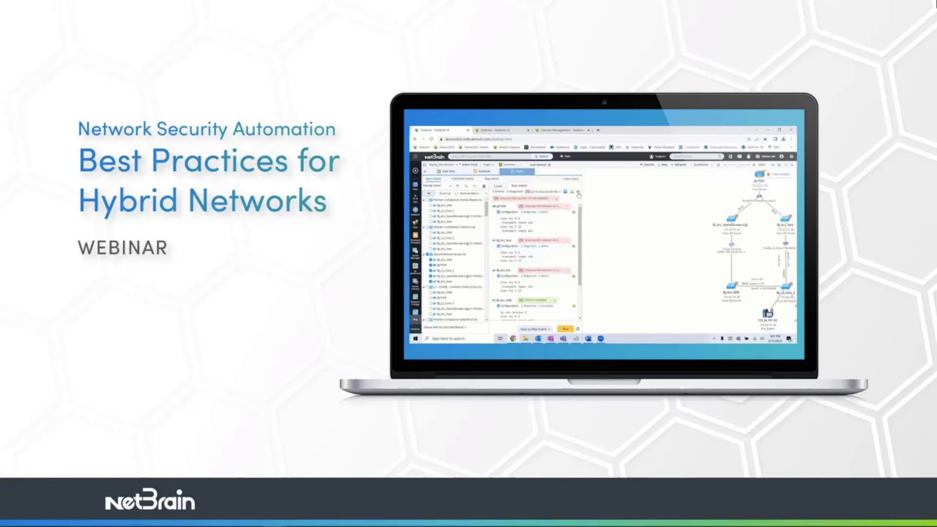
click(578, 192)
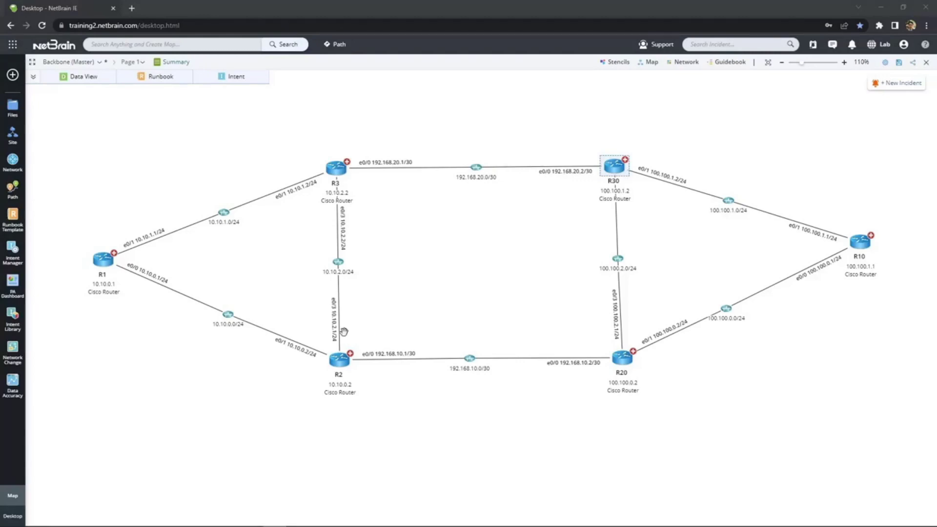
Create a new intent and title it DemoCMMC.
click(12, 252)
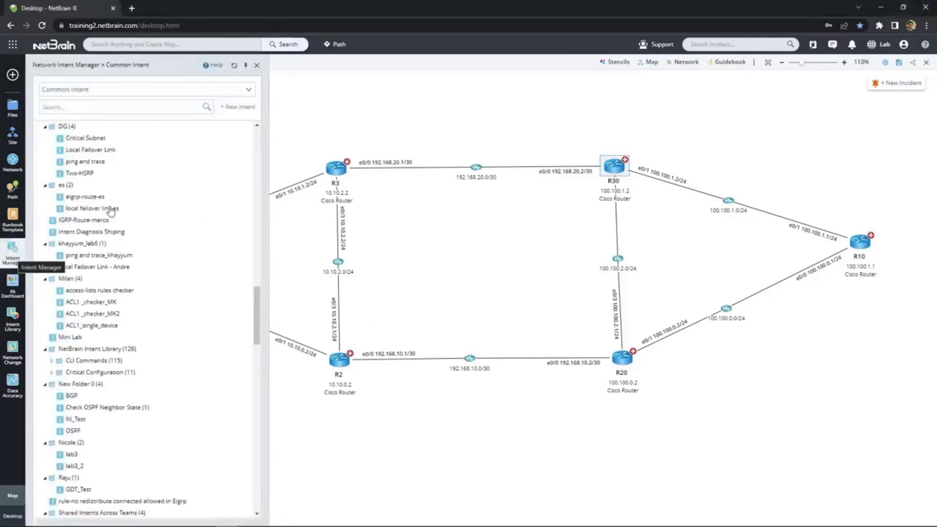
click(234, 108)
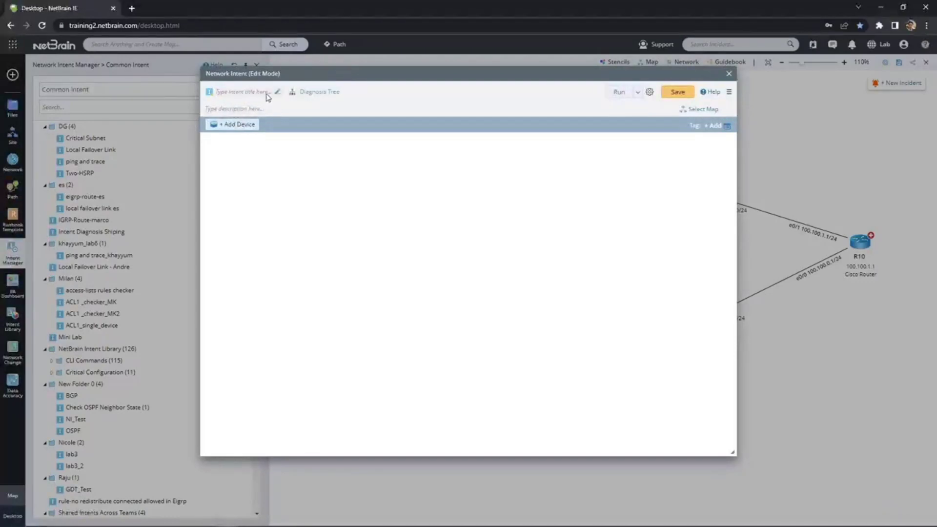
click(278, 93)
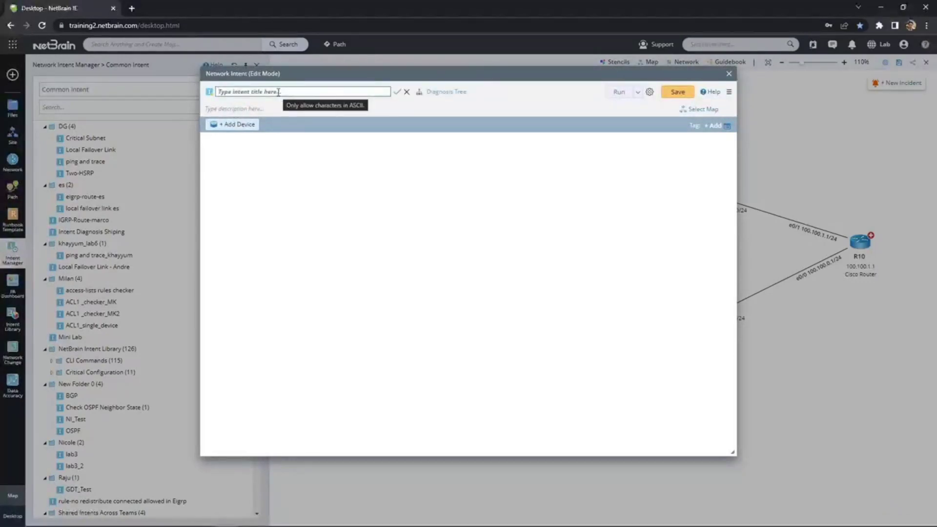
text(DemoCMMC)
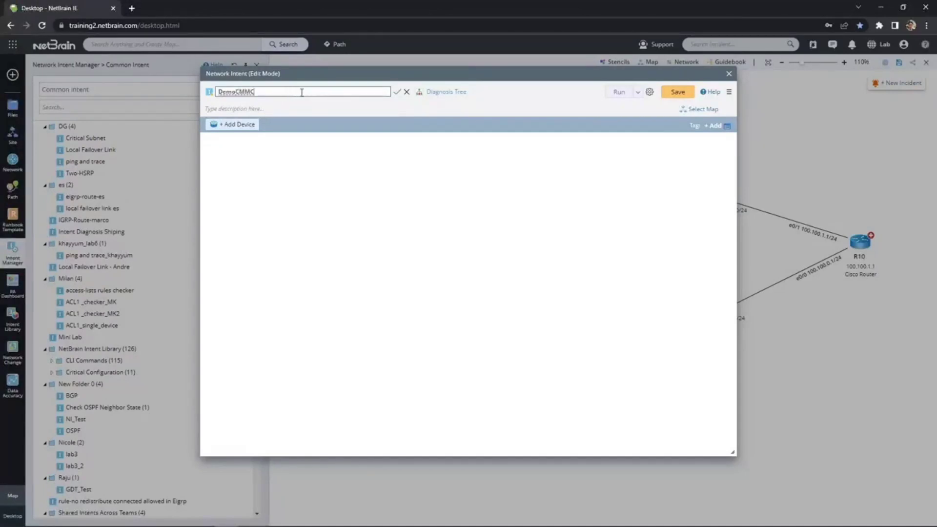
click(397, 92)
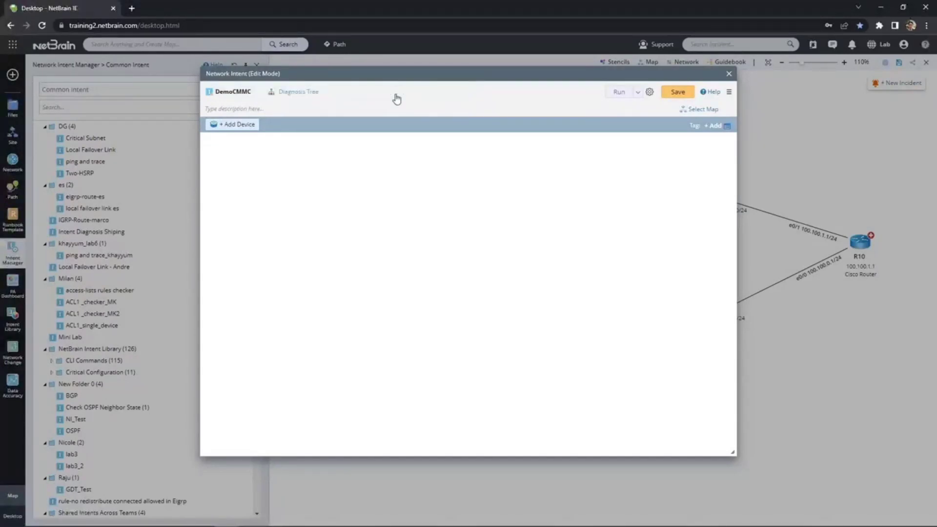
Add router R1 as the intent's first device.
click(234, 126)
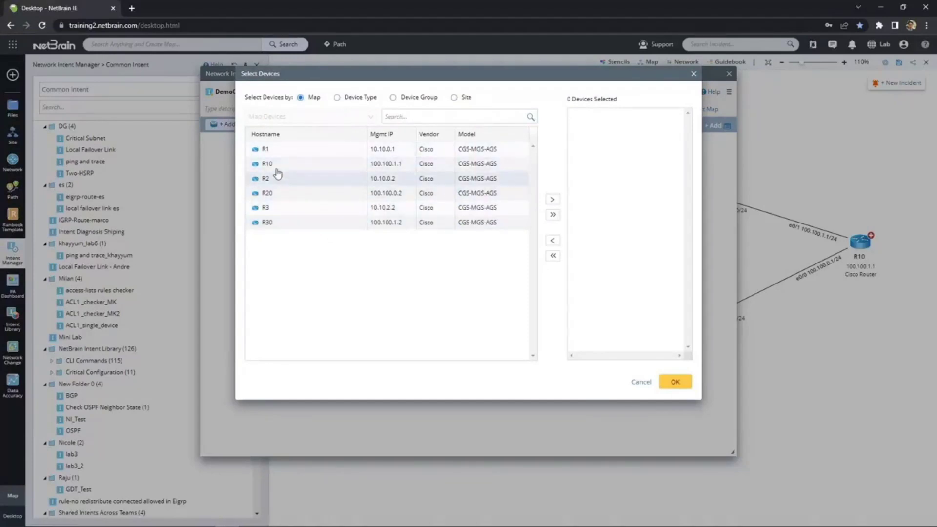
click(266, 150)
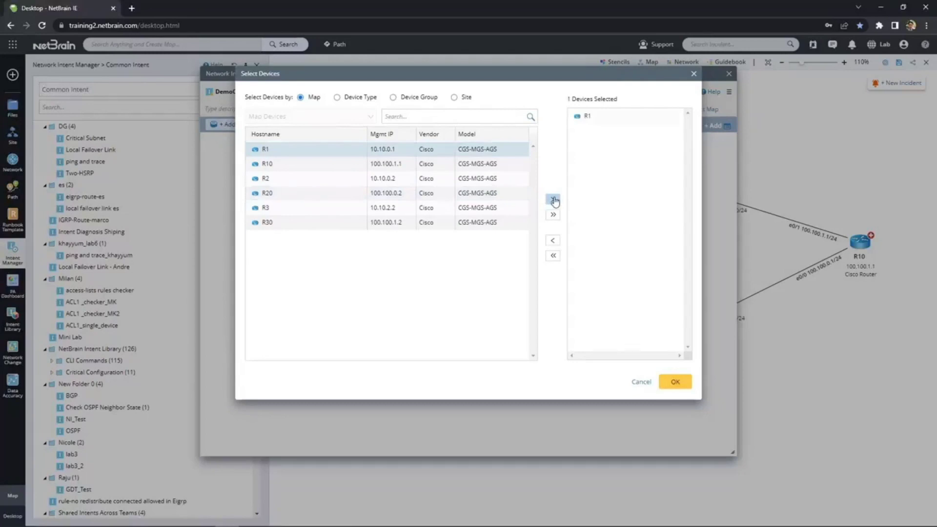
click(671, 384)
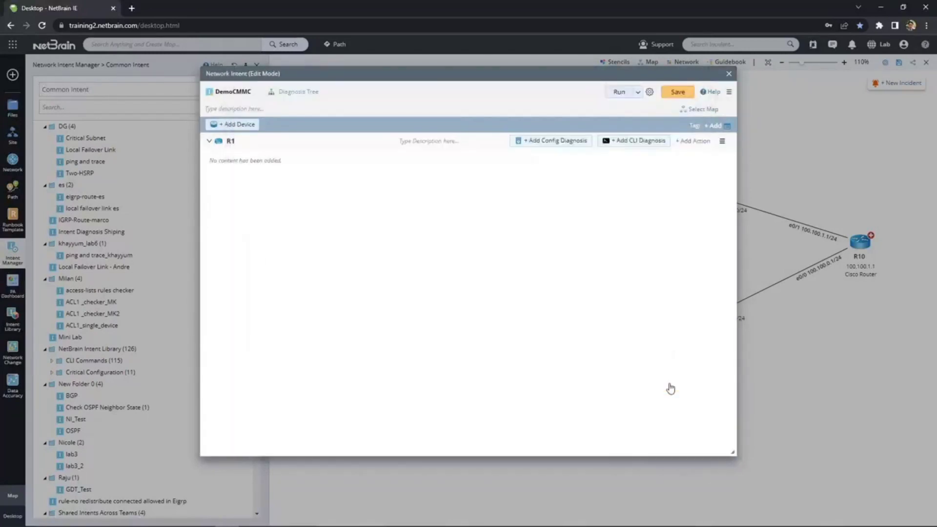
Add a CLI command diagnosis on R1 using 'show running-config all'.
click(629, 147)
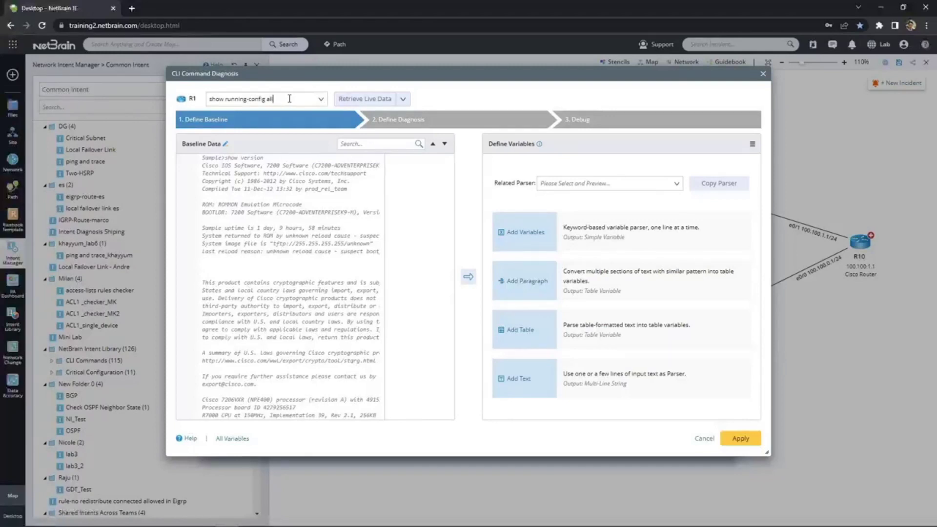
Retrieve R1's live running config and add a text variable named running_config_all.
click(360, 101)
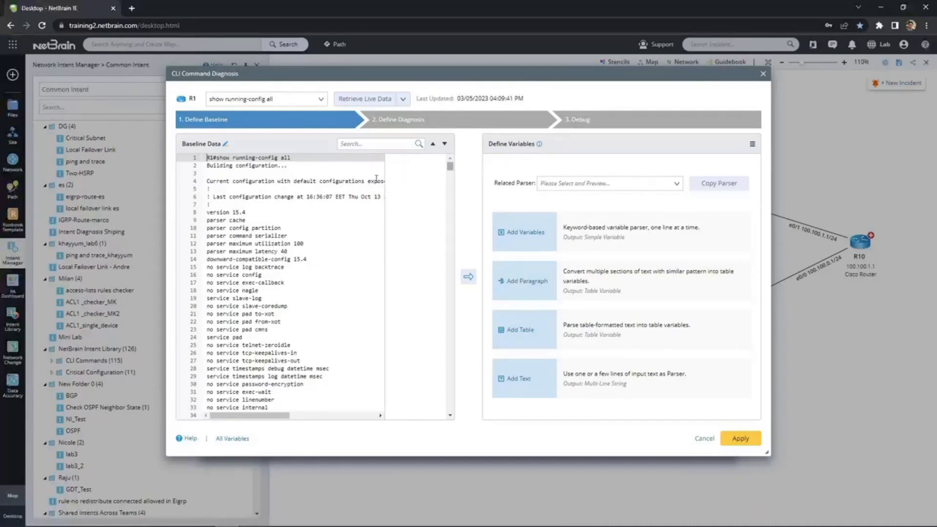
mouse_move(540, 146)
click(518, 379)
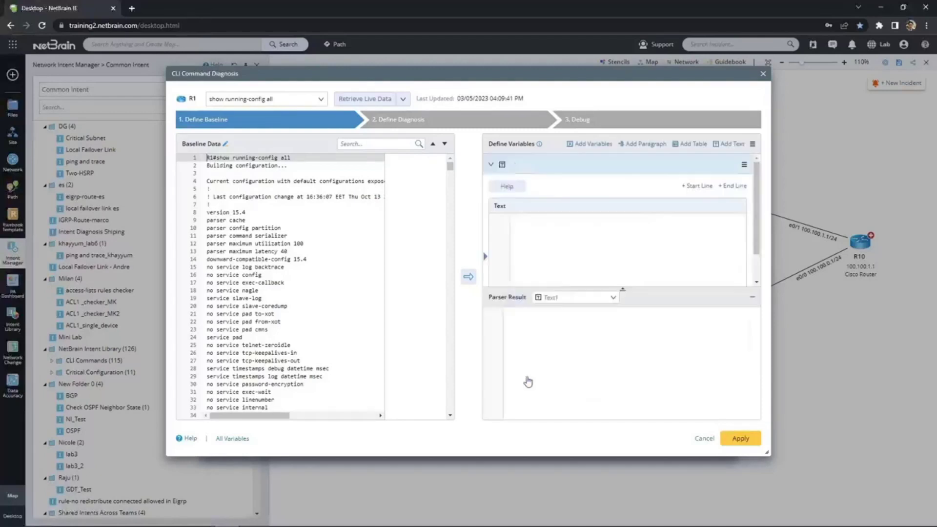
click(529, 166)
text(running-config_all)
click(534, 162)
key(BackSpace)
text(_)
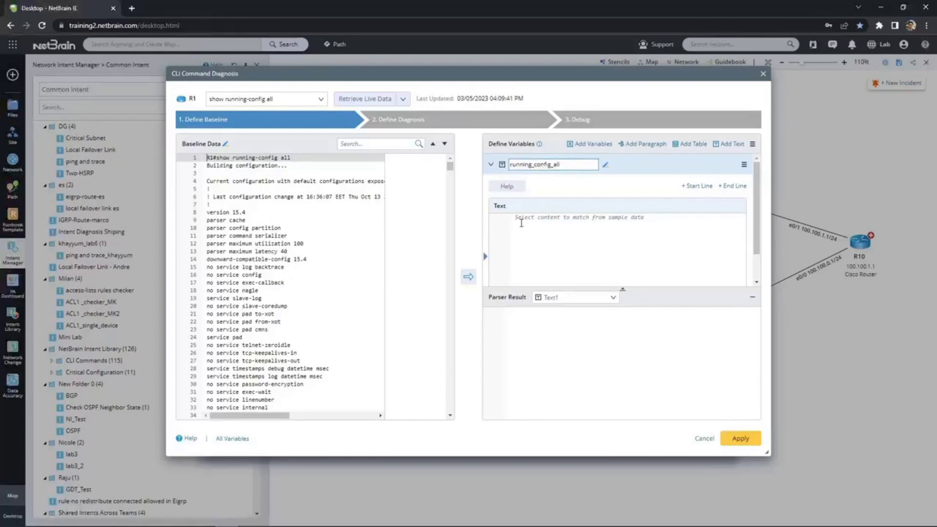
Send the entire baseline config into running_config_all and apply the parser settings.
click(336, 244)
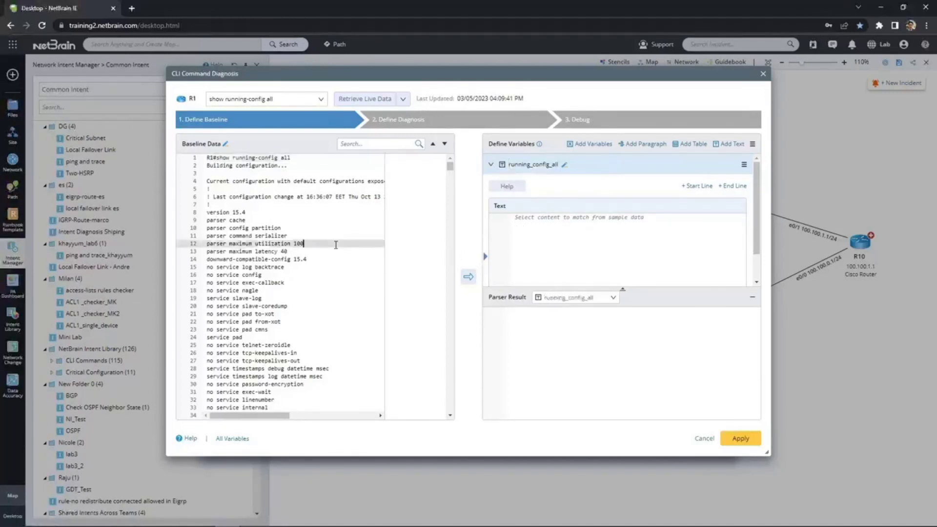
key(ctrl+a)
click(469, 279)
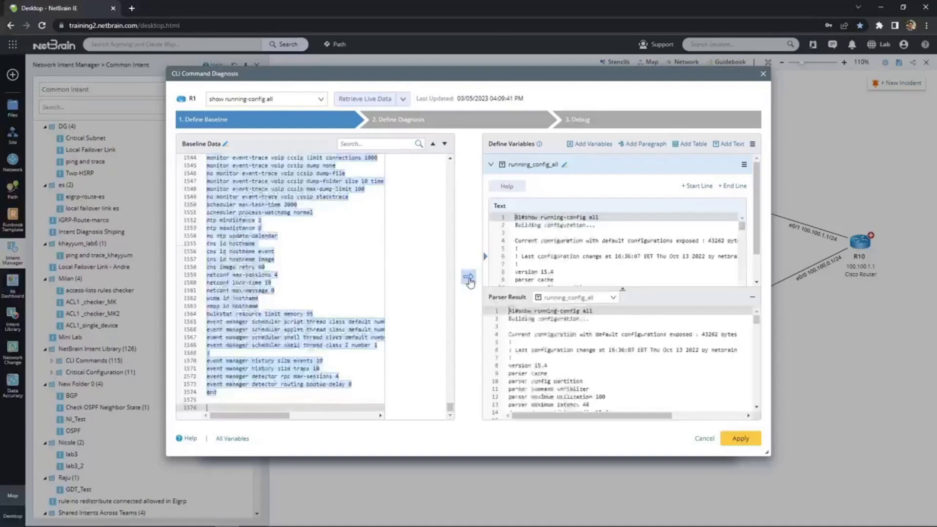
click(740, 438)
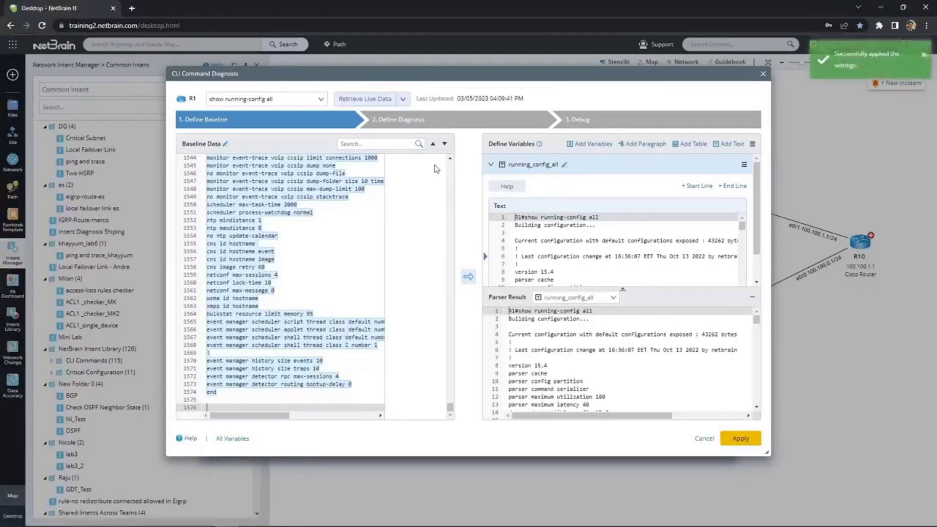
Add a diagnosis named HTTP Server anchored on running_config_all.
click(434, 127)
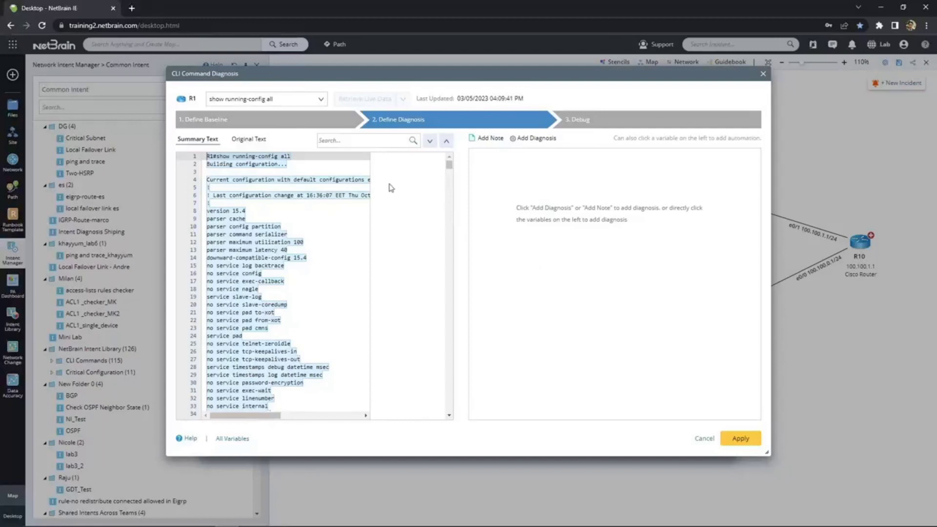
click(536, 139)
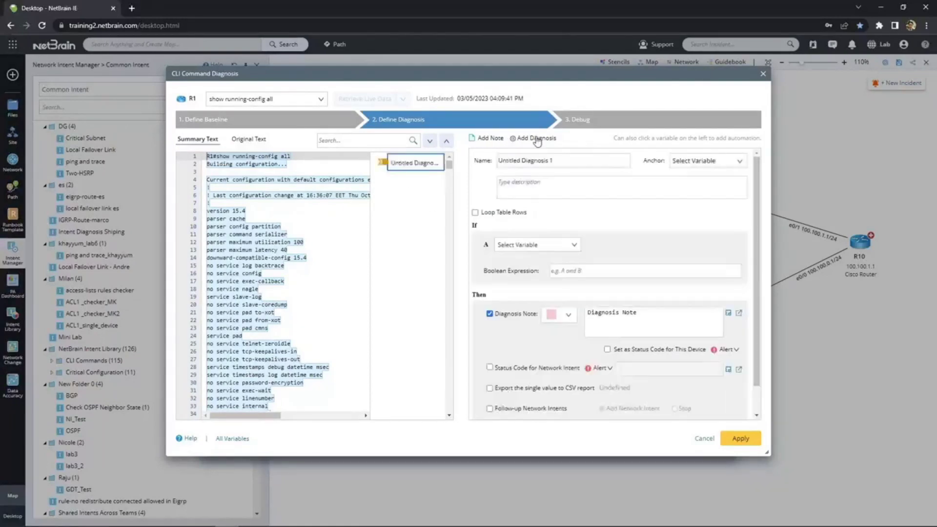
click(586, 158)
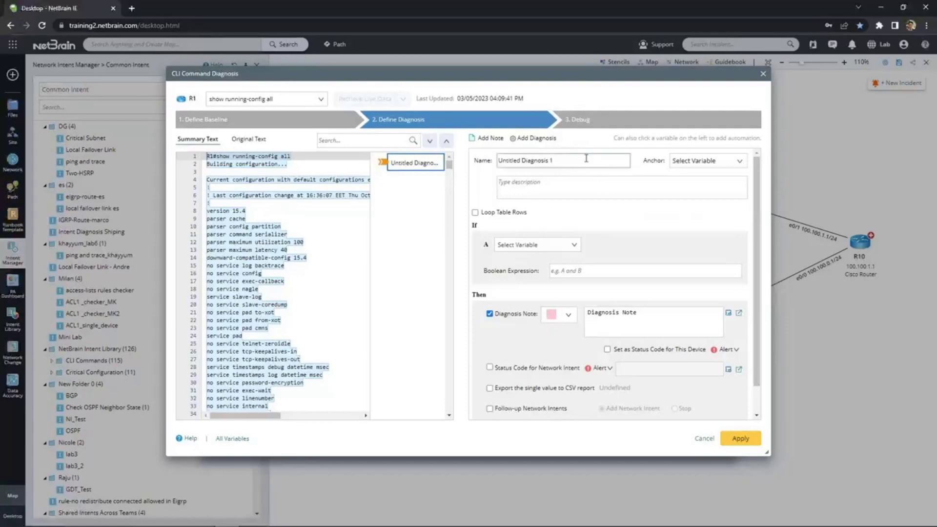
key(ctrl+a)
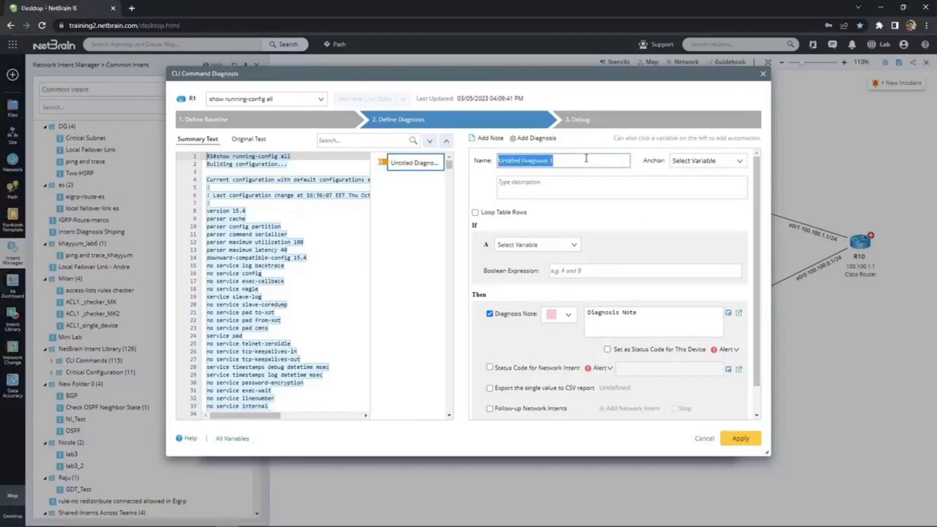
text(HTTP)
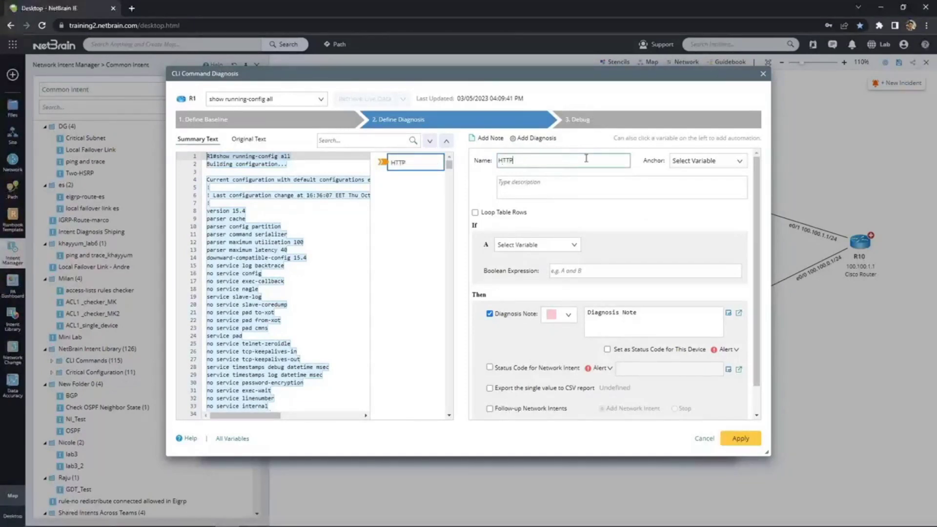
text( Server)
click(698, 163)
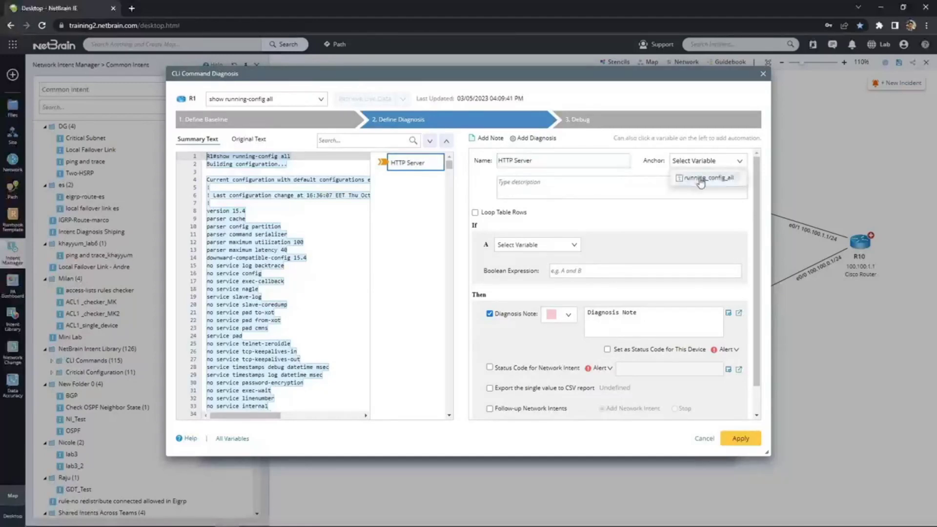
click(700, 181)
Set condition A: running_config_all Contains 'no ip http server'.
click(572, 245)
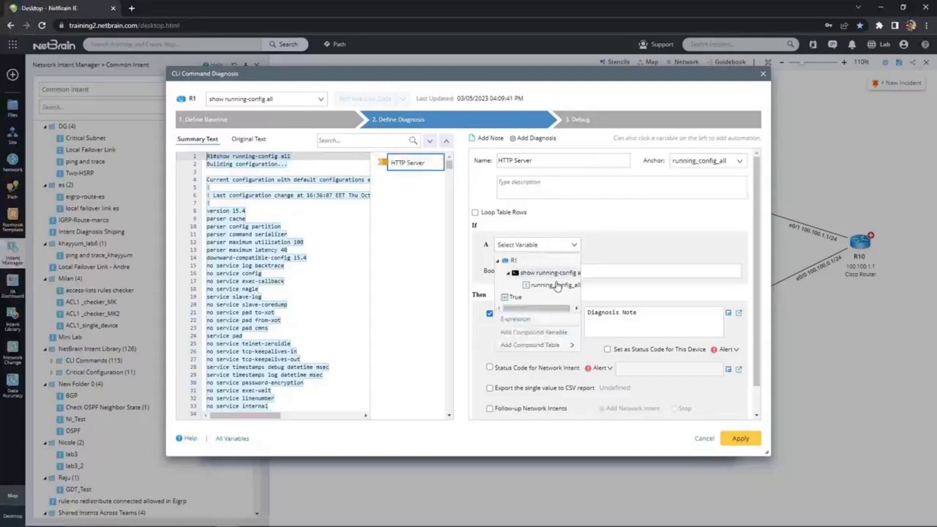
click(556, 286)
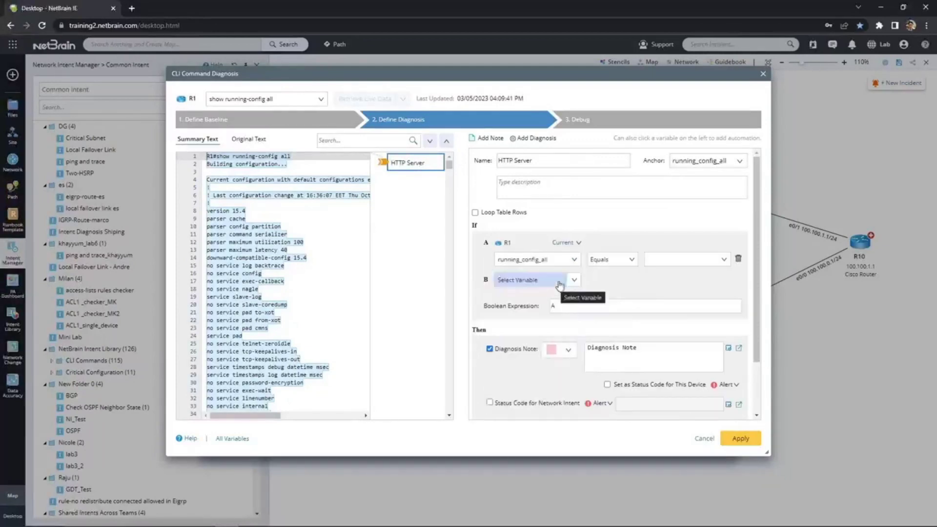
click(631, 260)
click(625, 299)
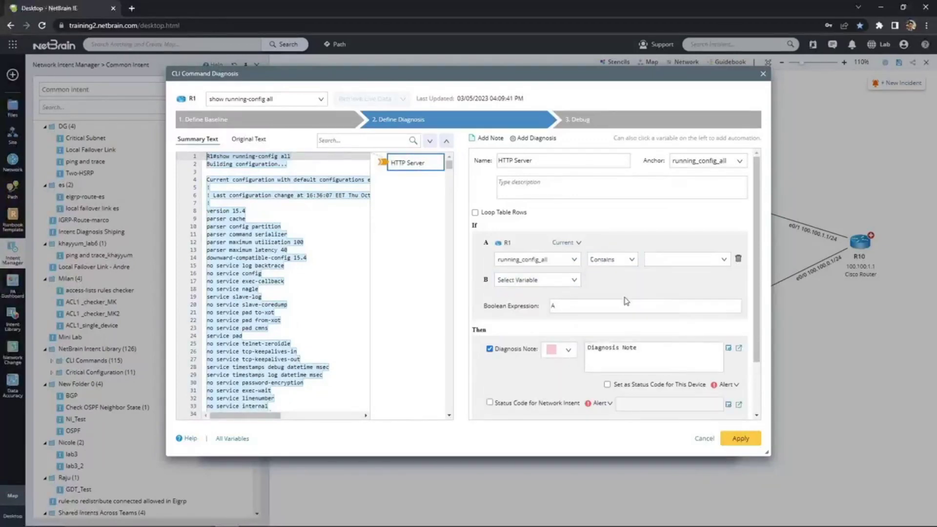
click(669, 259)
text(np)
key(BackSpace)
text(o)
In the Then branch, add green note 'HTTP Server 01' with Success device and network-intent status.
click(568, 349)
click(559, 376)
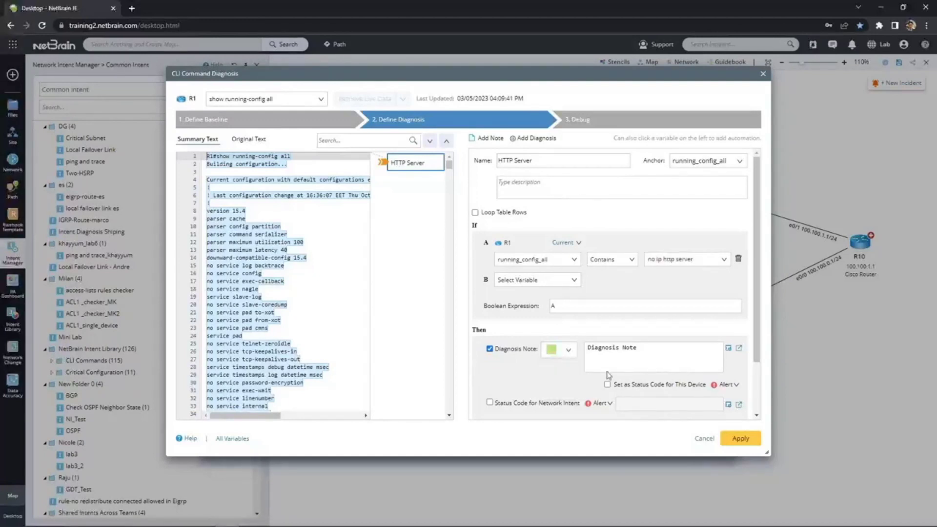
triple_click(657, 357)
text(HTTP Server 01)
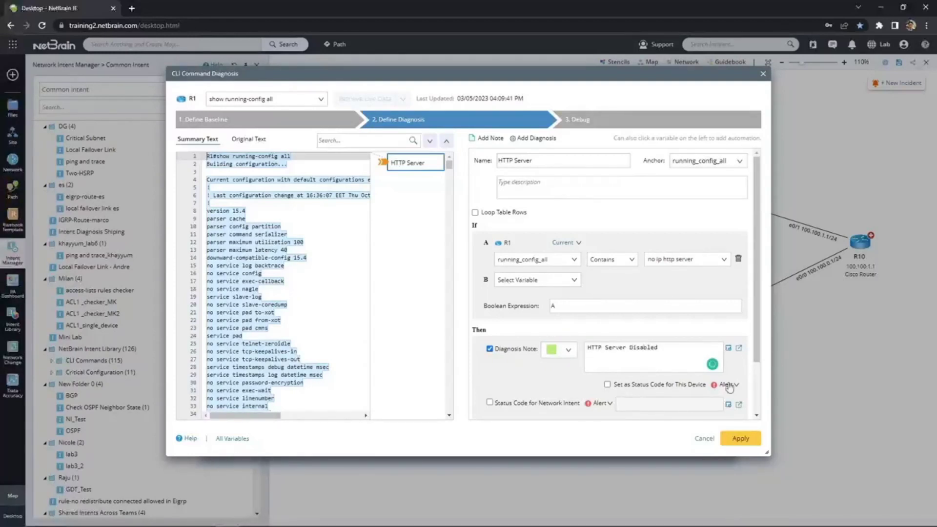
click(727, 385)
click(711, 412)
click(600, 386)
click(604, 405)
click(606, 430)
click(490, 402)
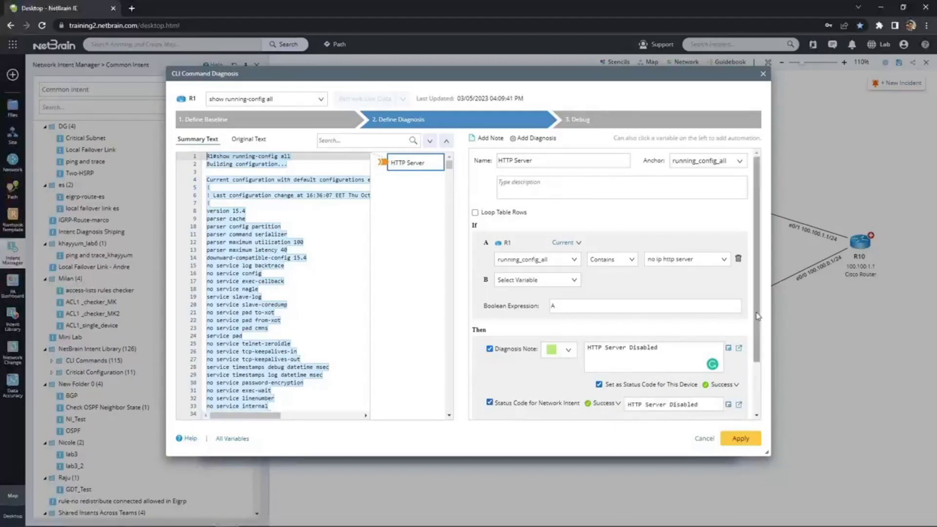
drag(758, 342, 757, 423)
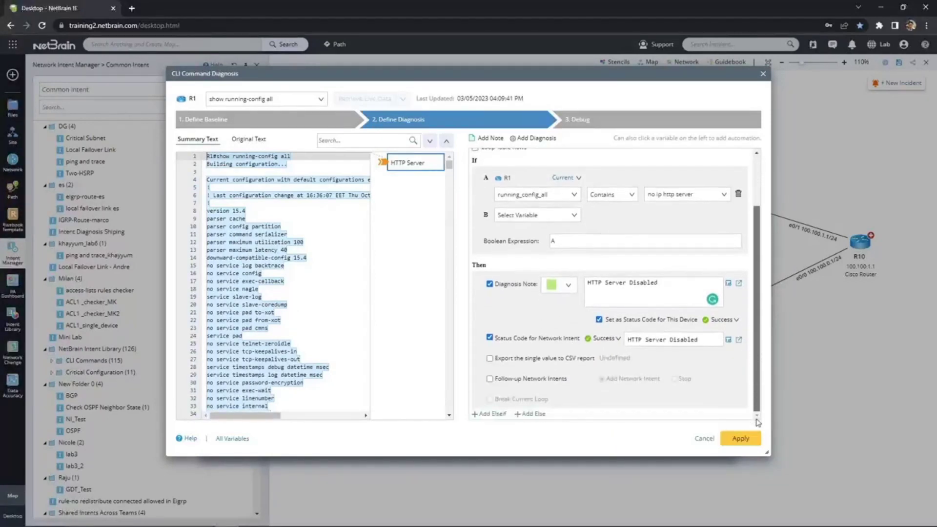
Add an Else branch with pink note 'HTTP Enabled!', Alert statuses reading 'HTTP Disabled!', and apply.
click(539, 417)
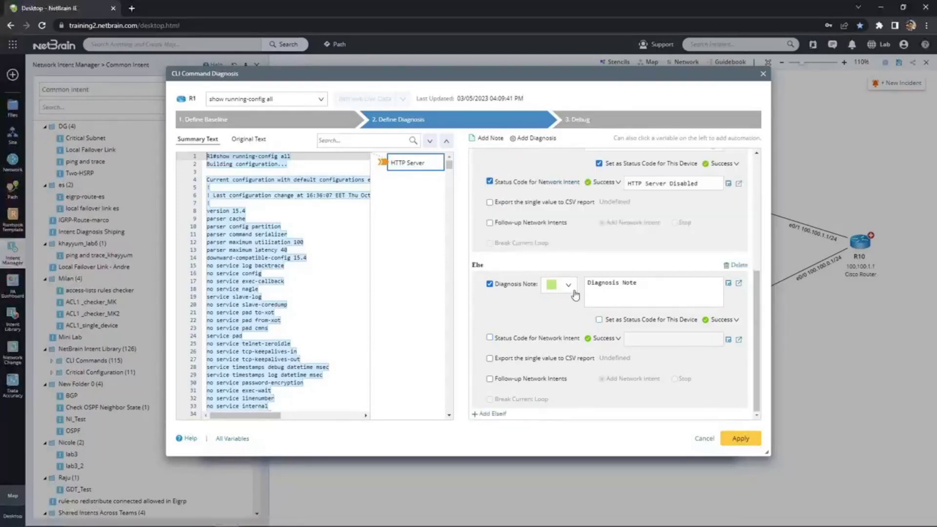
click(567, 284)
click(552, 300)
triple_click(649, 295)
text(HTTP Enabled!)
click(725, 320)
click(717, 339)
click(607, 319)
click(605, 339)
click(608, 362)
text(HTTP Disabled!)
click(739, 439)
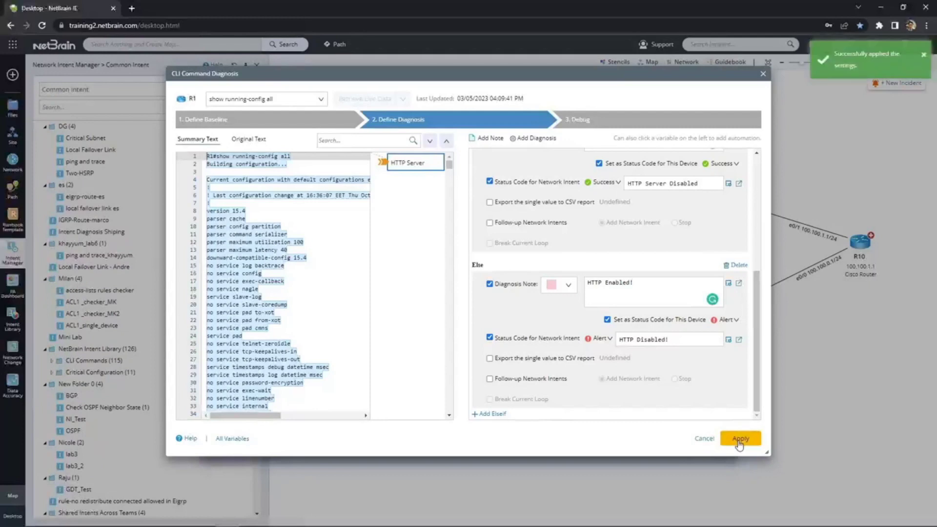
Close the diagnosis editor, choose Intent Template, and agree to save DemoCMMC first.
click(762, 74)
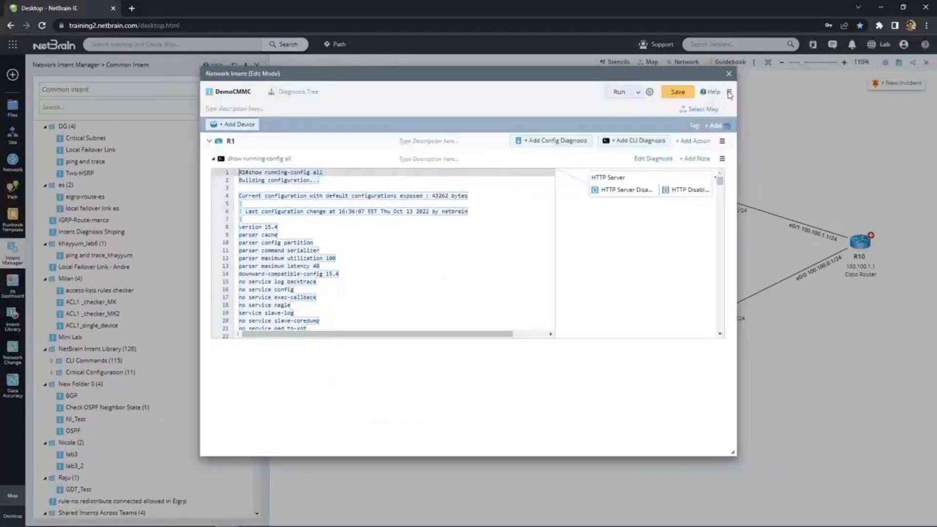
click(729, 92)
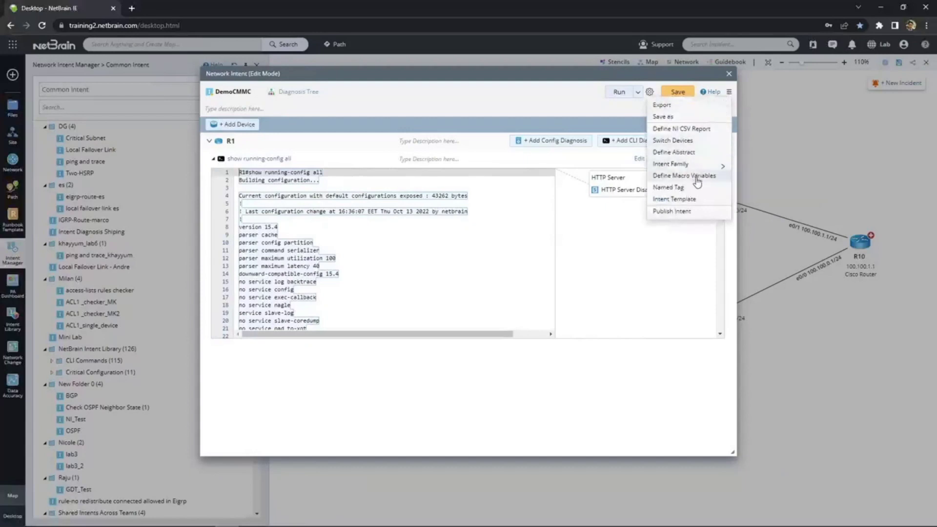
click(694, 200)
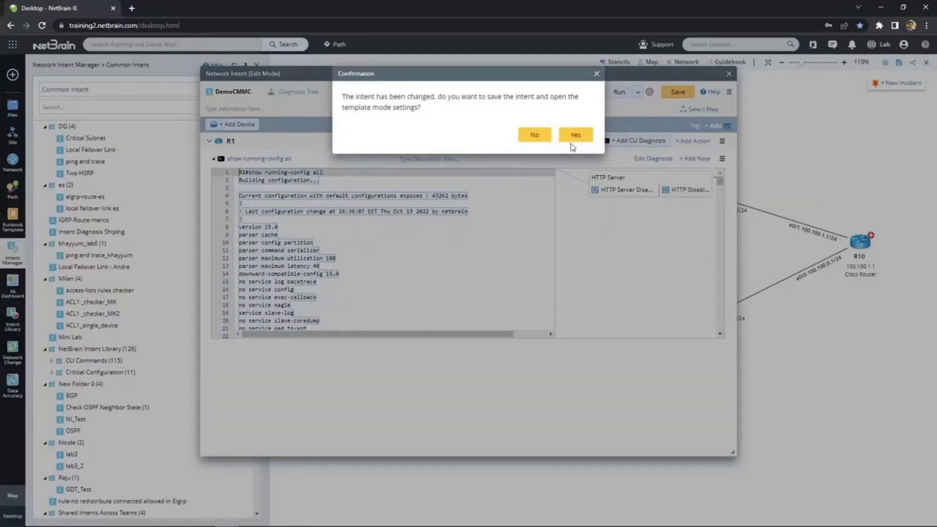
click(576, 136)
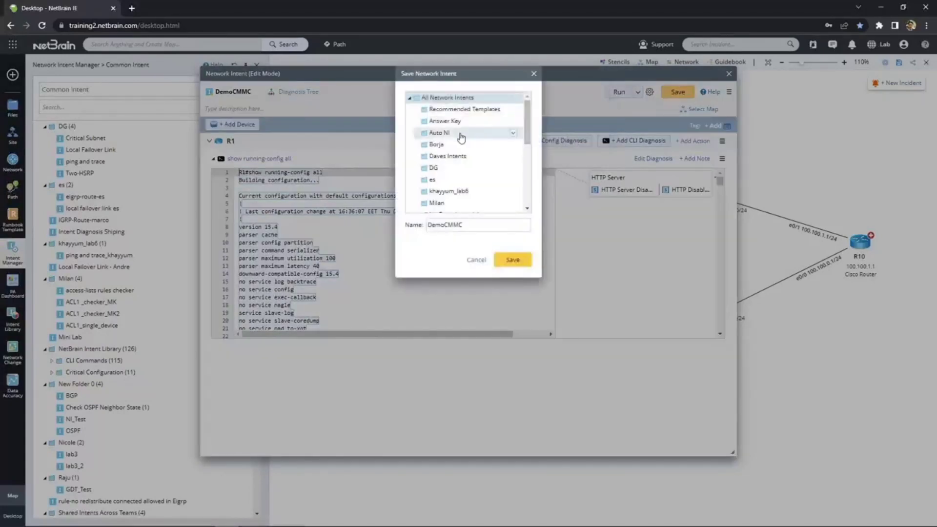
Save DemoCMMC in the Auto NI folder and start a Device Type qualification filter.
click(446, 136)
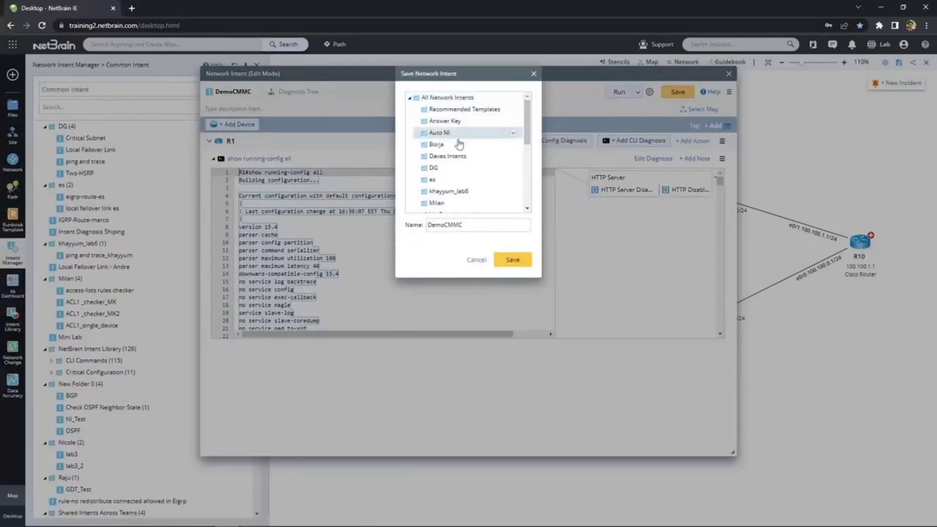
click(513, 260)
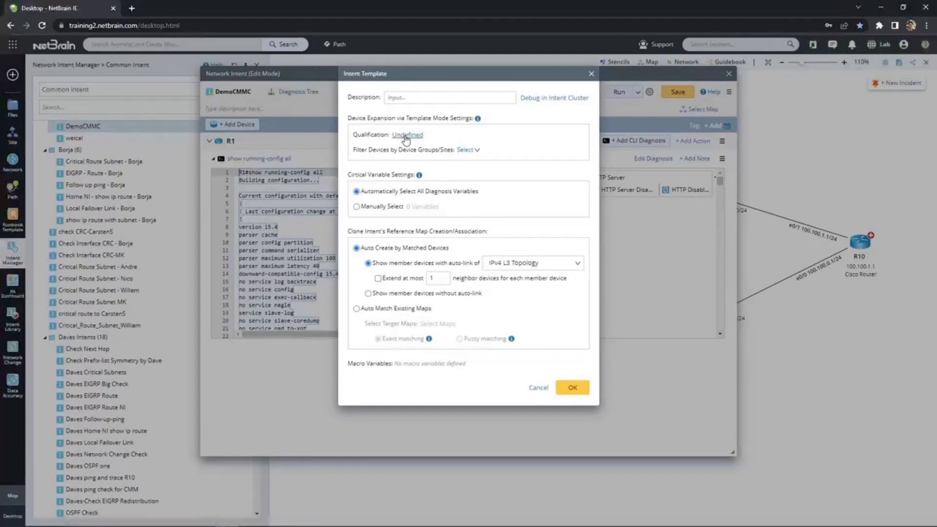
click(405, 136)
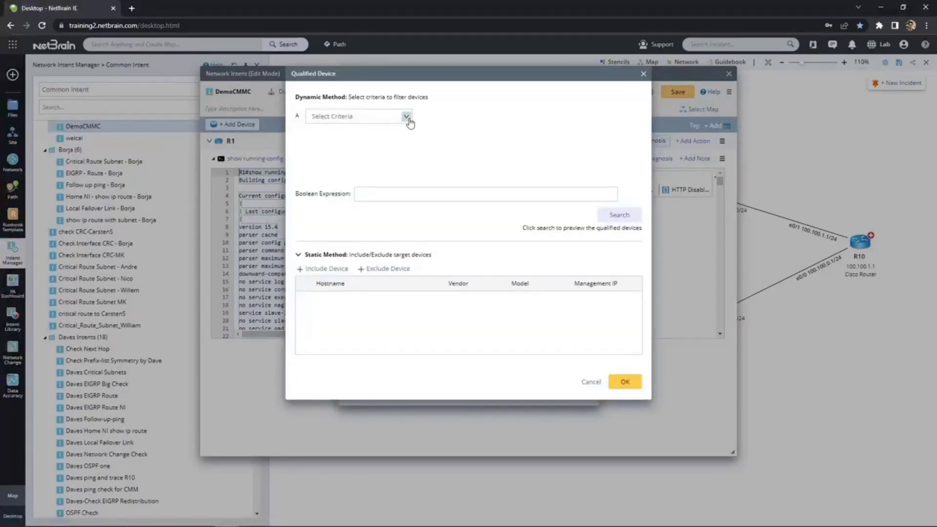
click(407, 118)
click(385, 131)
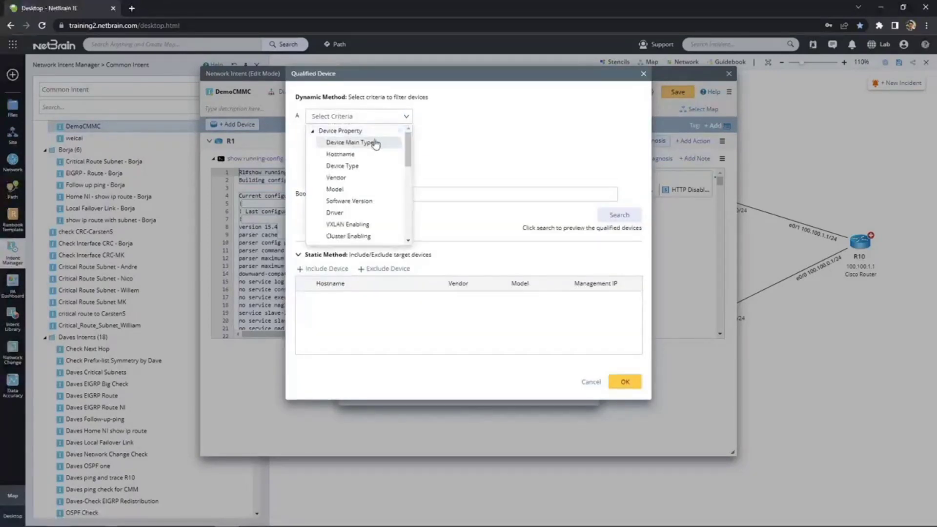
click(356, 166)
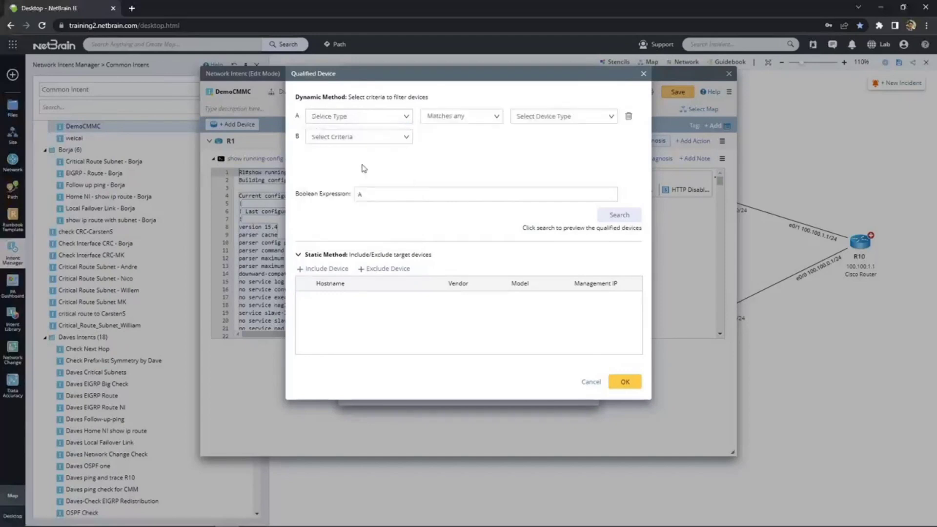
Qualify Cisco IOS Switch and Cisco Router device types and confirm the template settings.
click(555, 120)
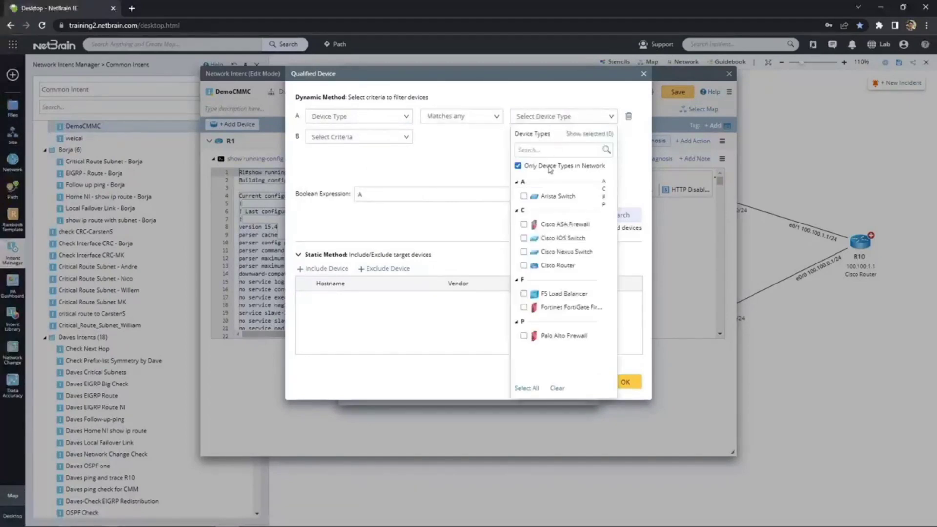
click(524, 238)
click(524, 266)
click(468, 165)
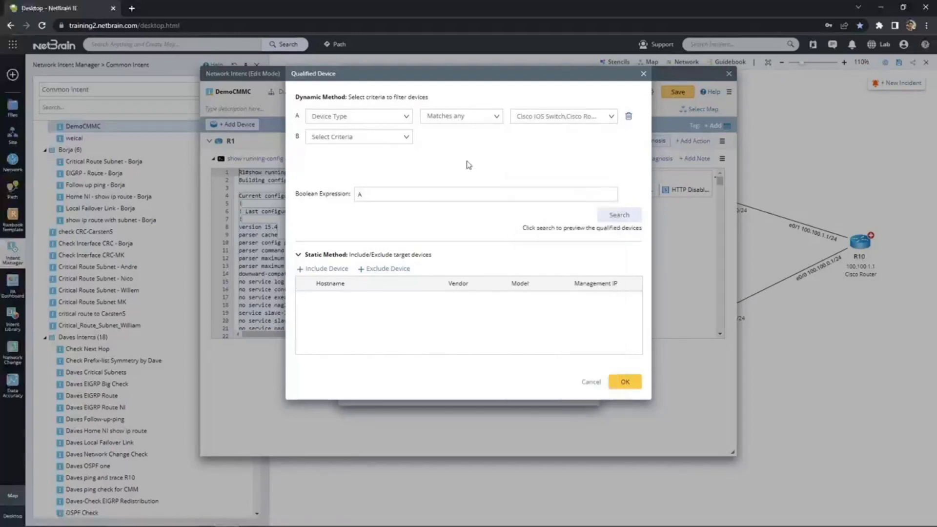
click(625, 383)
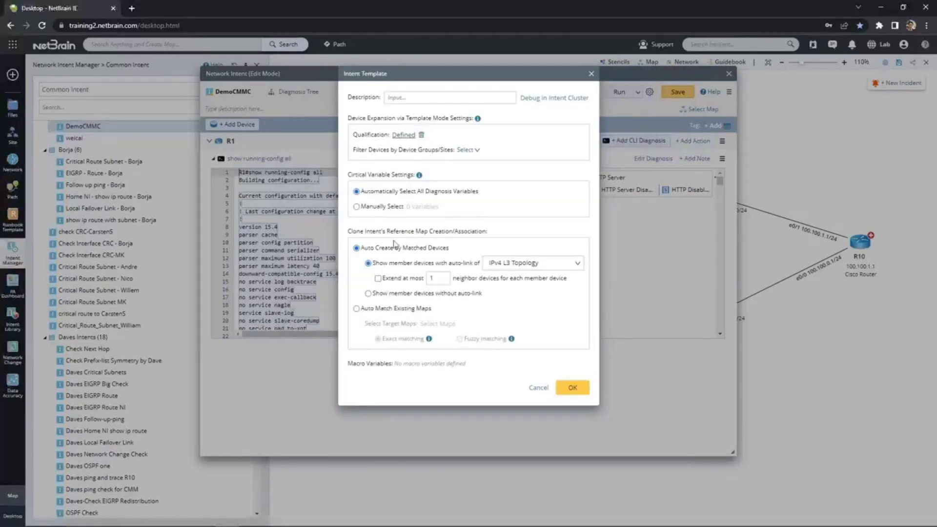
click(573, 387)
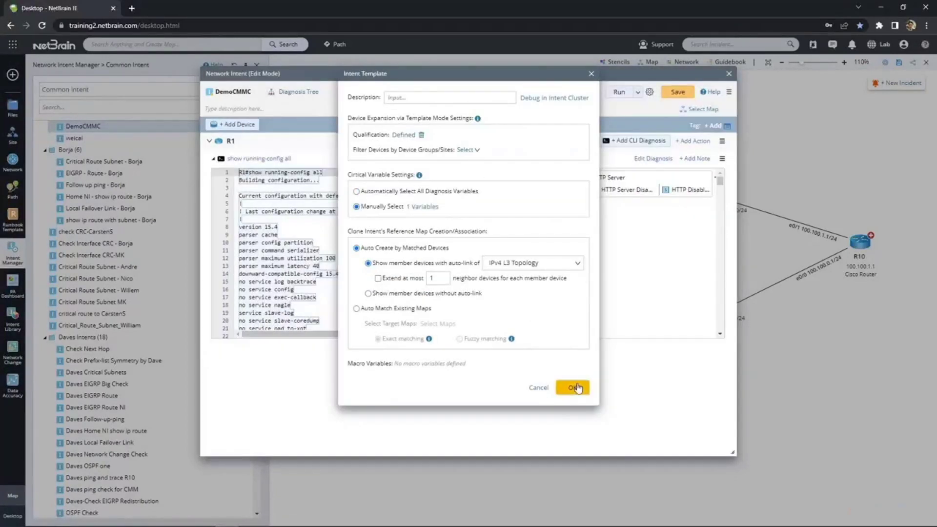
Add DemoCMMC to the Intent Library in group Auto NI with Template intent mode.
click(729, 76)
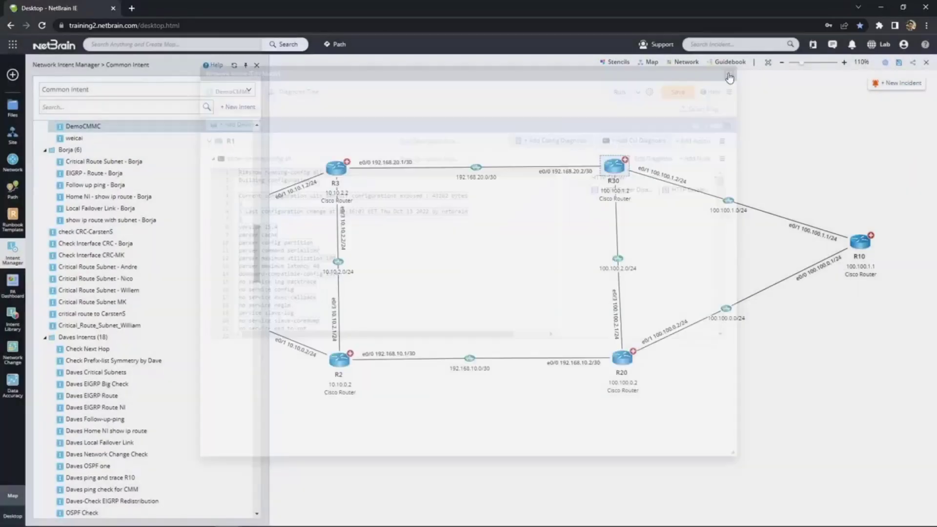
click(220, 127)
click(748, 87)
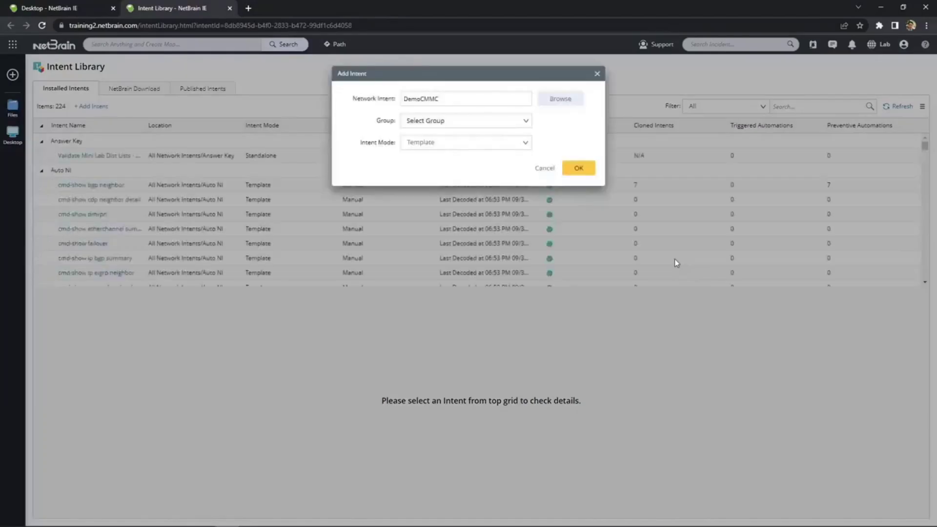
click(529, 123)
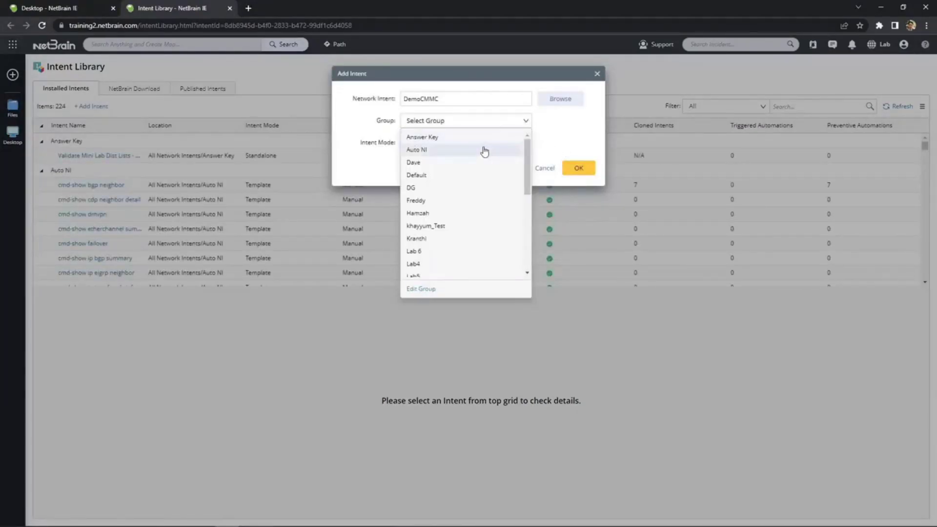
click(484, 150)
click(525, 145)
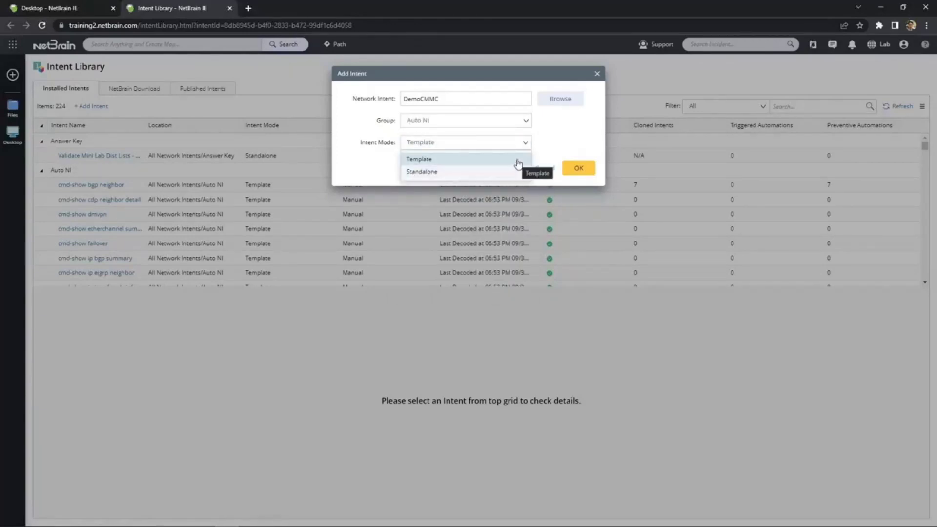
click(570, 141)
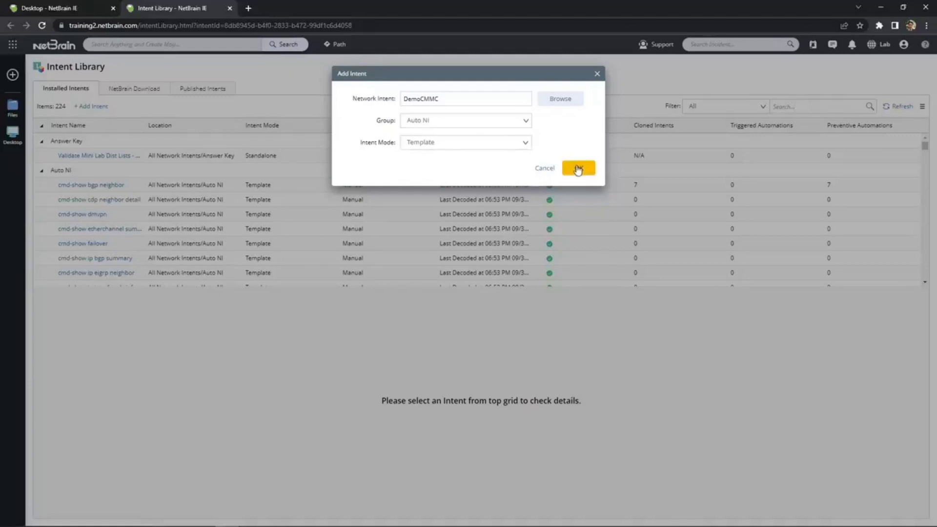
click(578, 168)
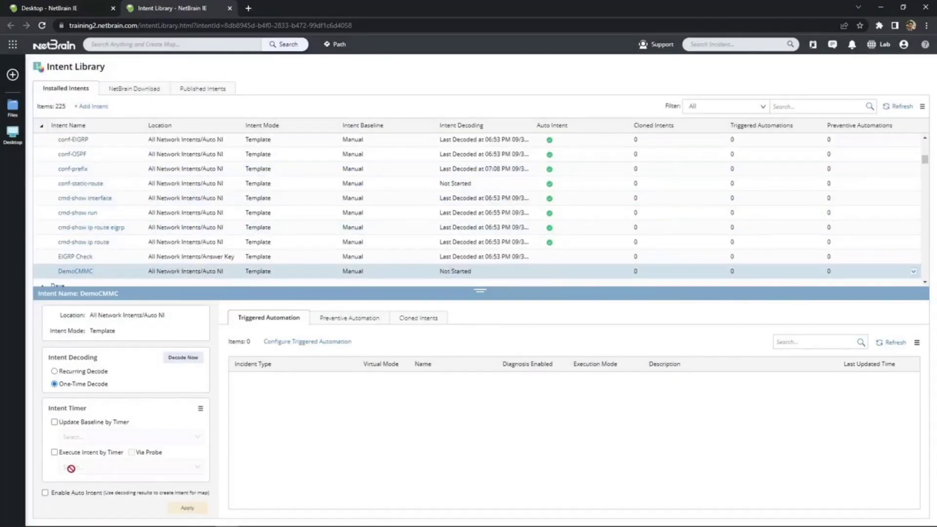
Enable Auto Intent for DemoCMMC and run a one-time decode, confirming Decode Now.
click(45, 493)
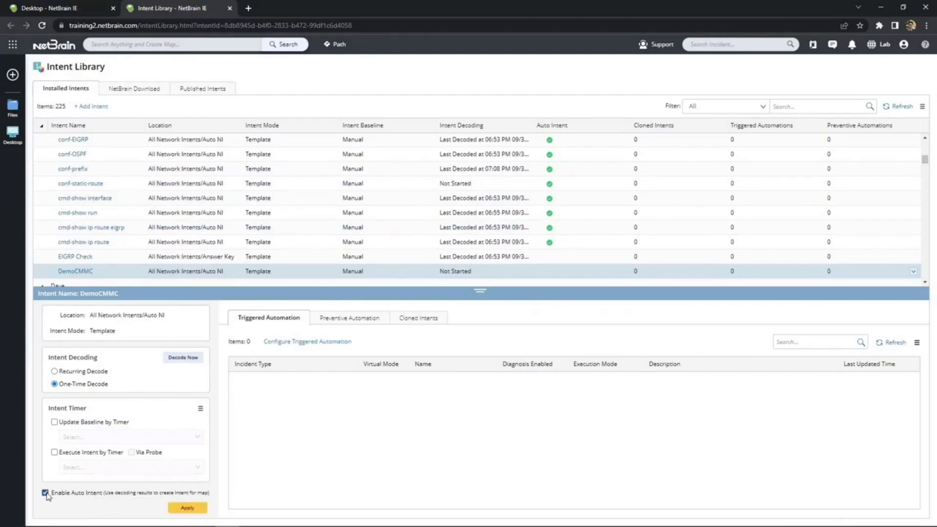
click(188, 508)
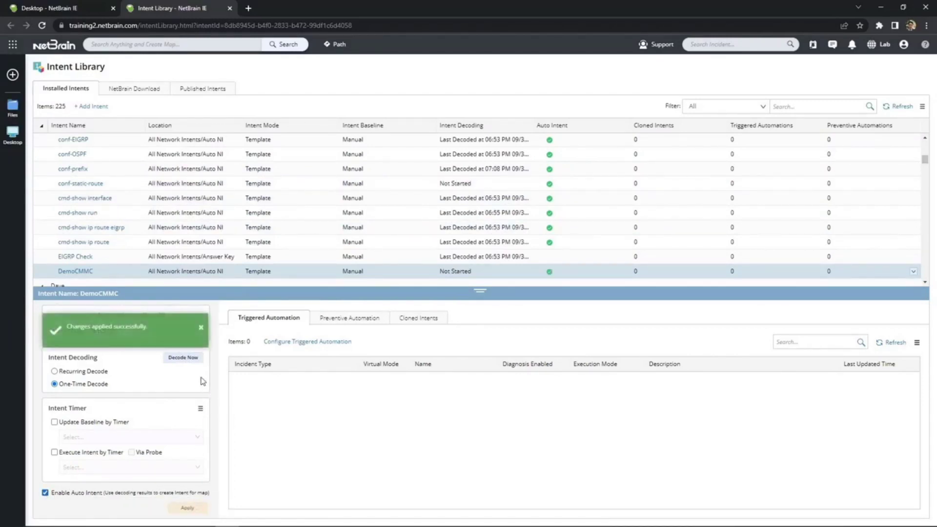
click(202, 333)
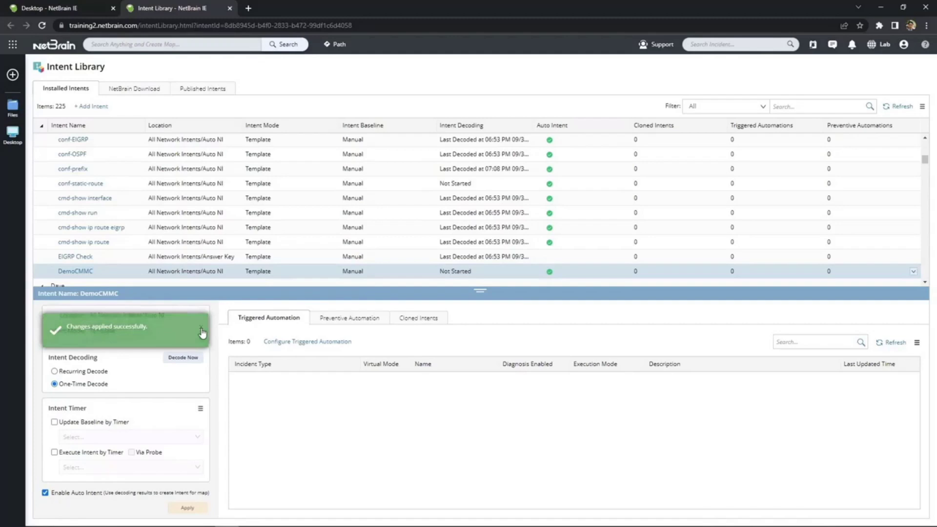
click(193, 359)
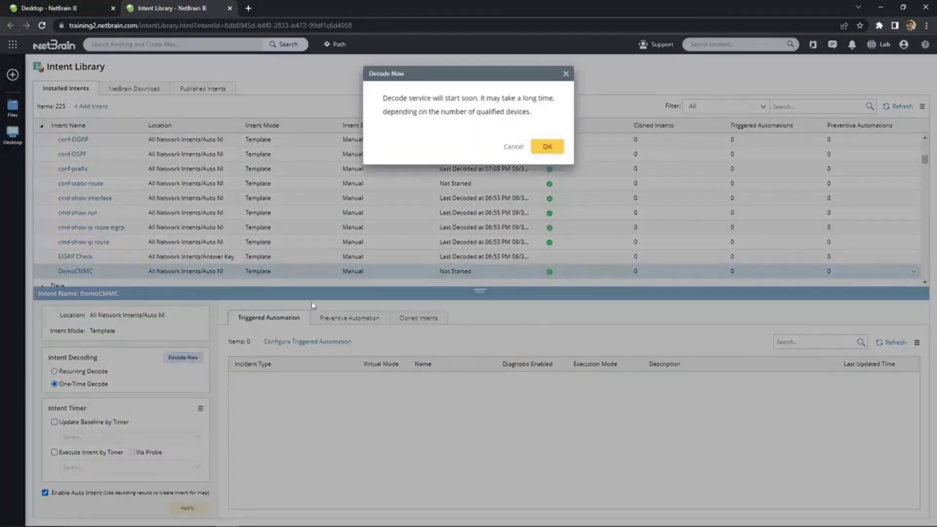
click(541, 153)
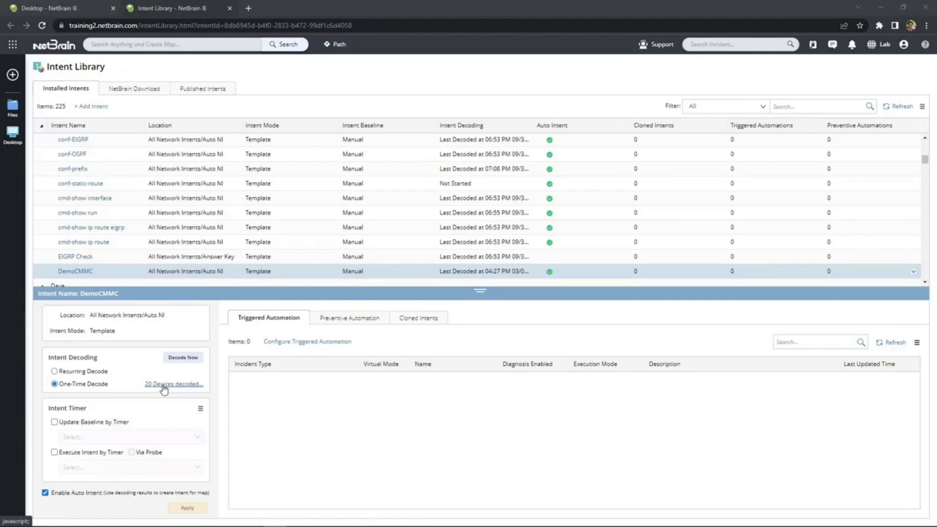
On the map's Auto Intent list, view by intent and search for 'cmmc'.
click(64, 12)
click(228, 76)
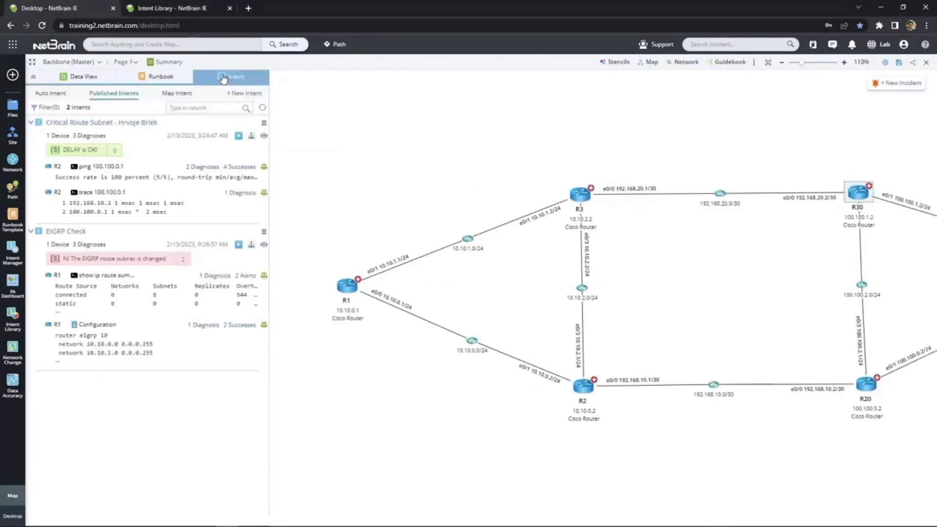
click(53, 94)
click(84, 108)
click(48, 137)
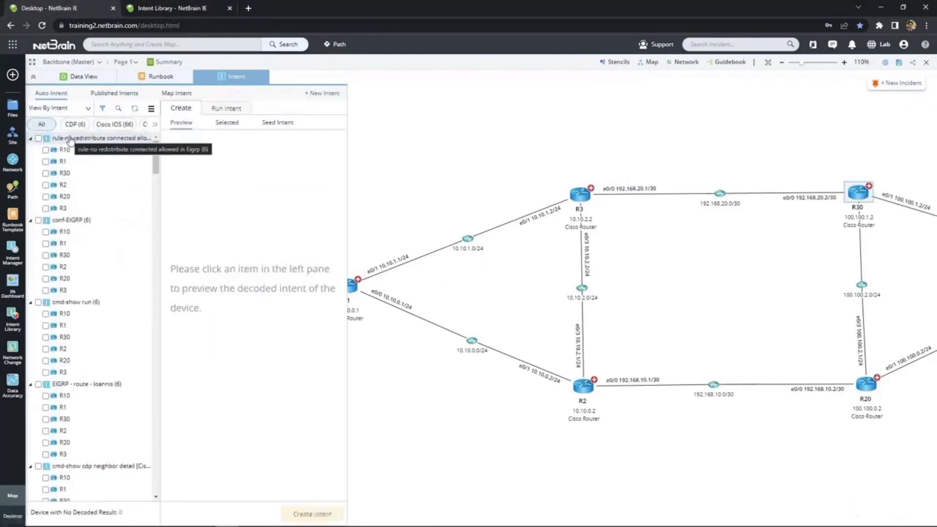
click(118, 108)
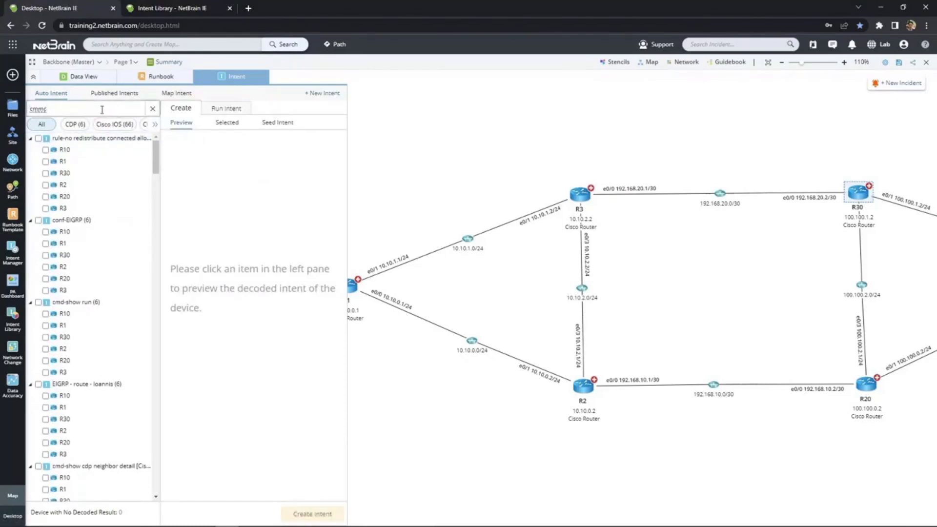
text(cmmc)
key(Return)
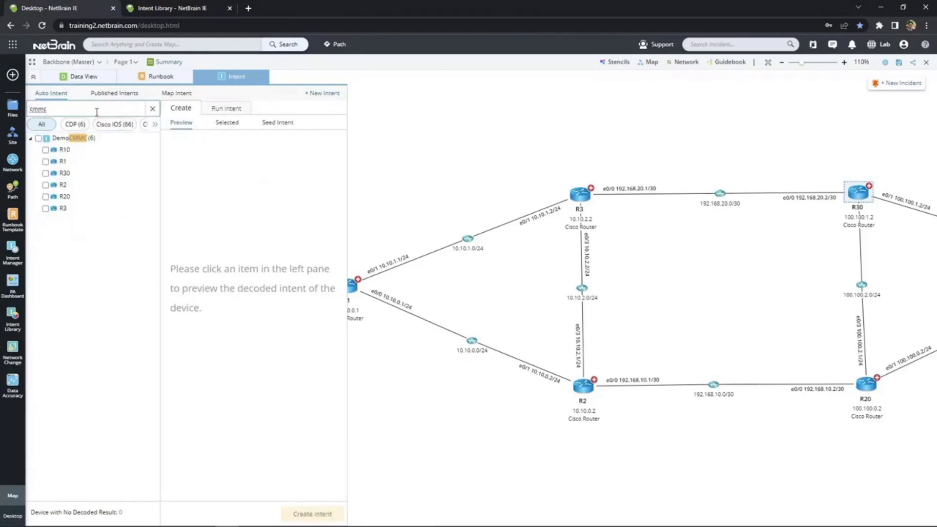
Create the DemoCMMC intent on all six routers and review the results.
click(38, 139)
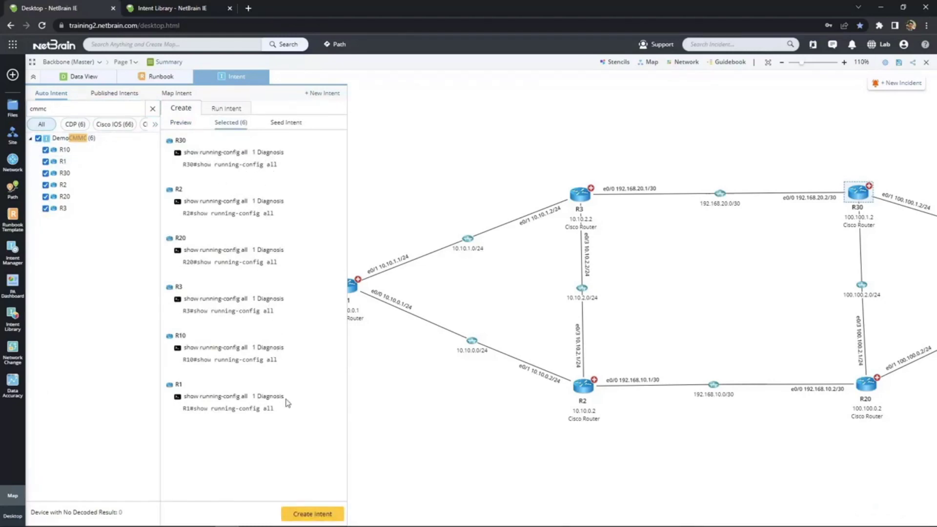
click(313, 510)
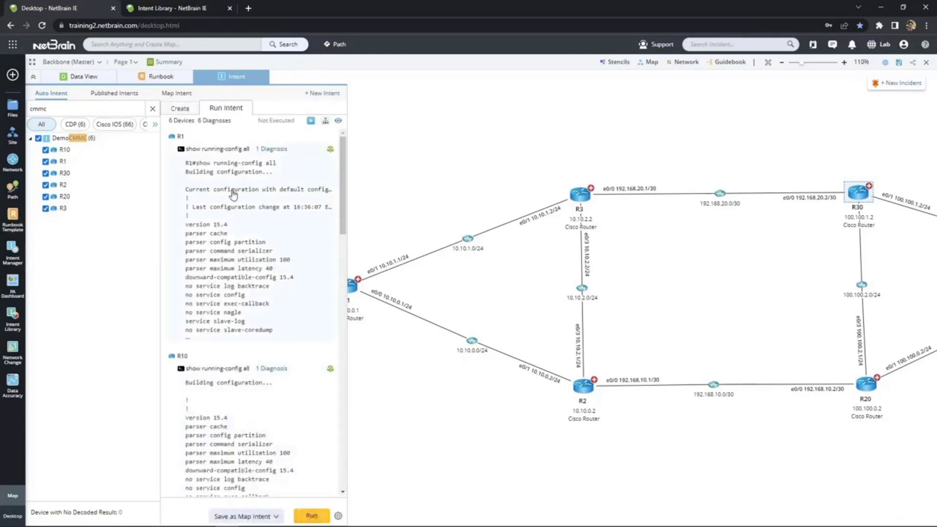
scroll(258, 250, down, 15)
scroll(258, 250, down, 3)
scroll(331, 219, up, 18)
Run DemoCMMC on all six routers and review the HTTP Enabled! status codes.
click(311, 518)
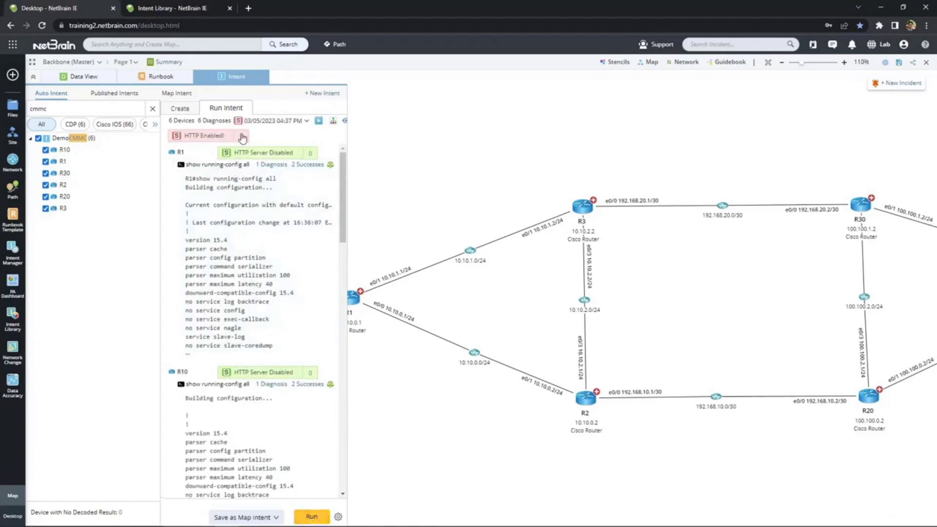
click(242, 137)
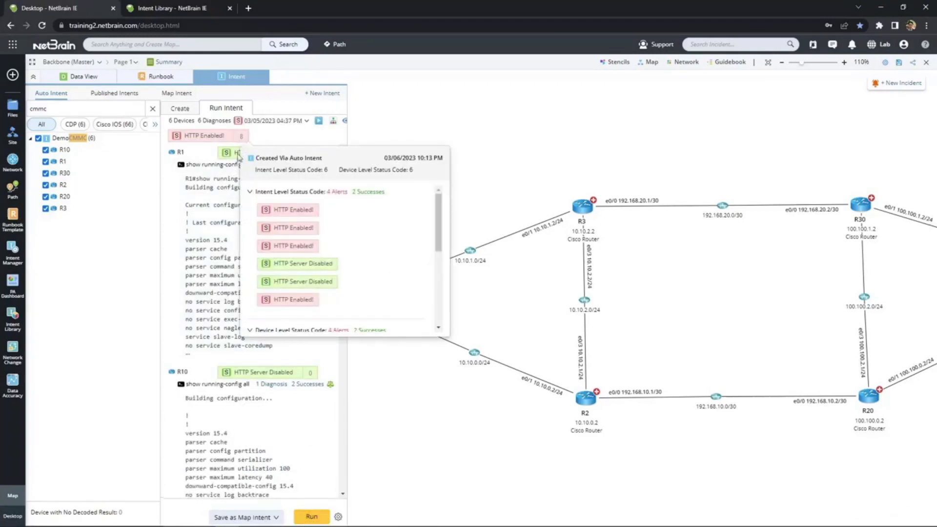
scroll(337, 300, down, 1)
scroll(339, 244, down, 6)
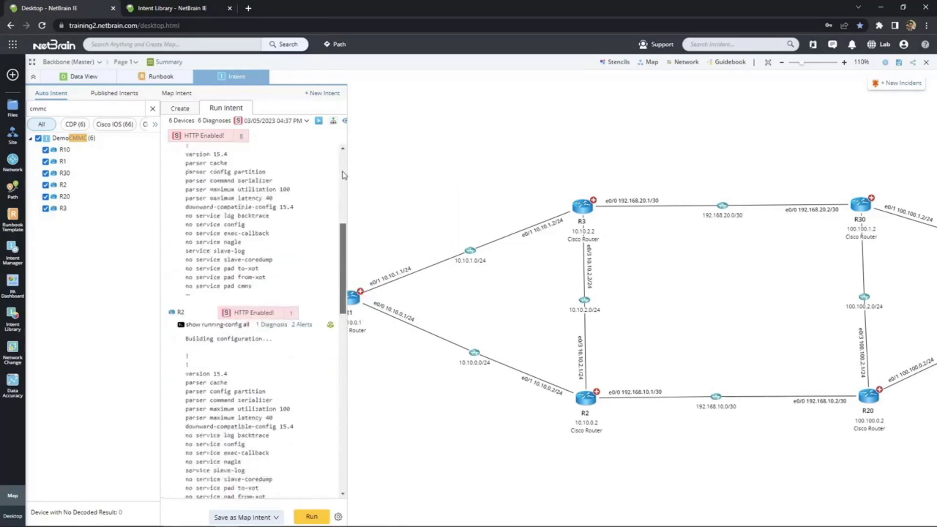
scroll(344, 170, up, 8)
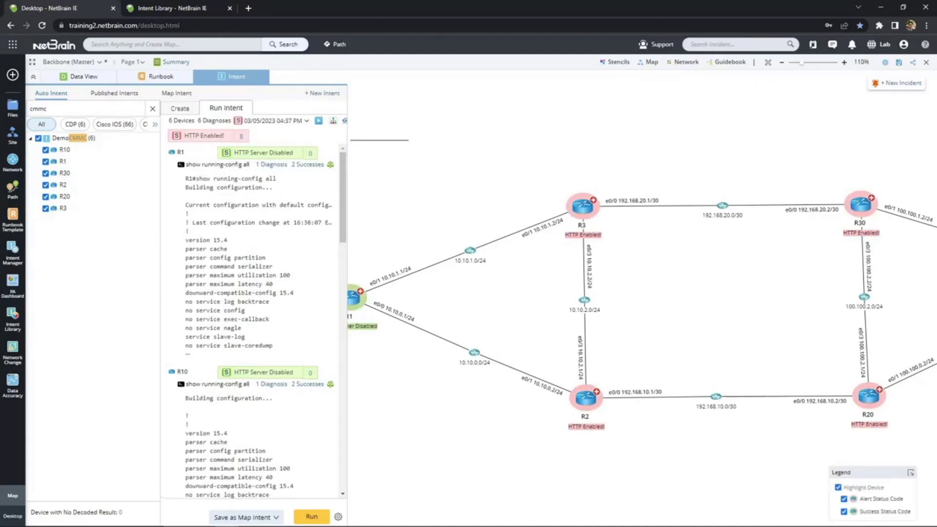
Open DemoCMMC from Intent Manager in edit mode and edit its HTTP Server diagnosis.
click(13, 253)
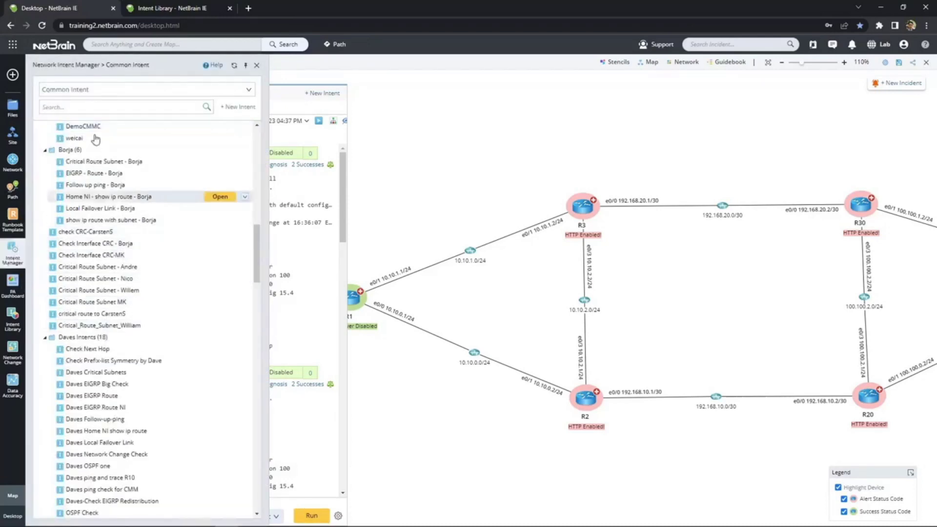
click(219, 129)
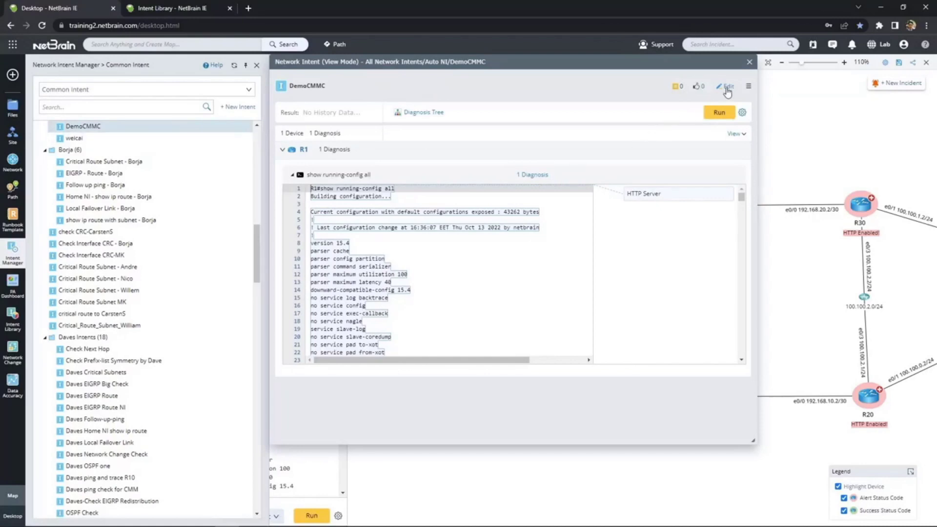
click(727, 89)
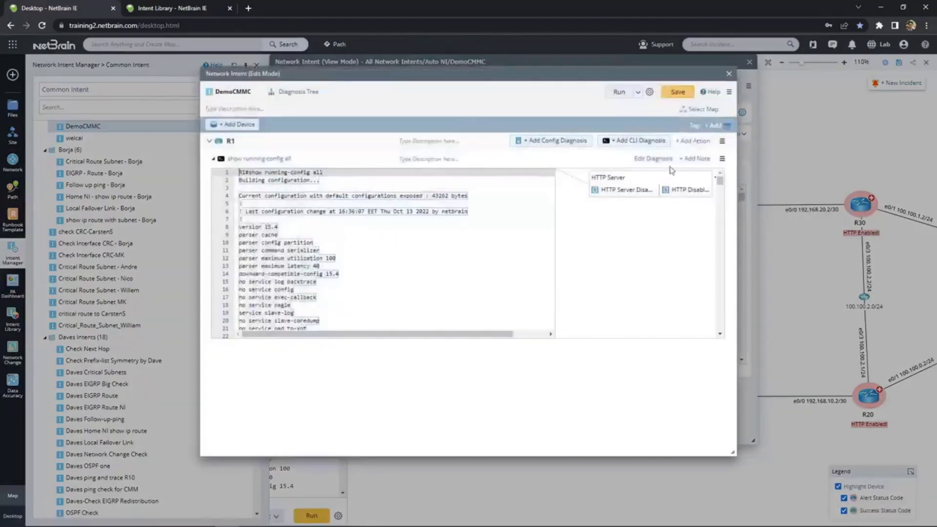
mouse_move(658, 179)
click(697, 179)
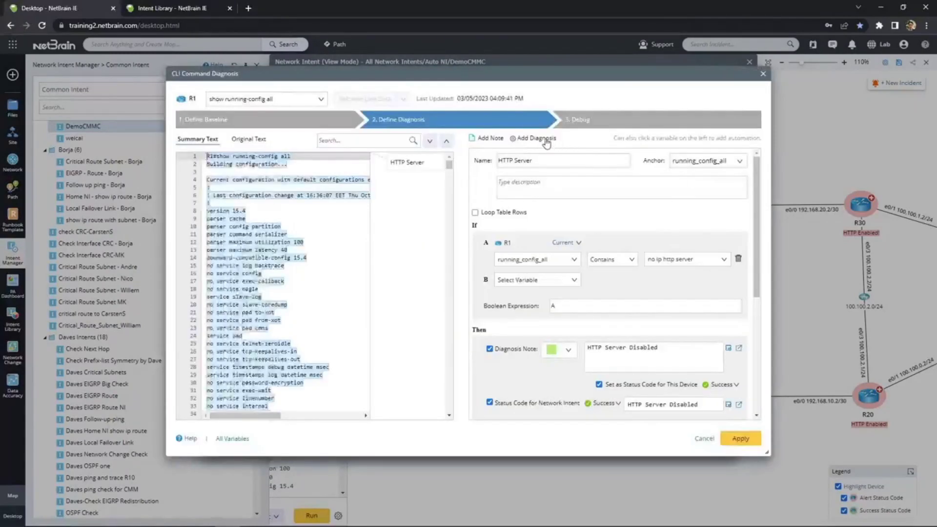
Add a 'BootP Server' diagnosis anchored to running_config_all with condition running_config_all Contains.
click(536, 138)
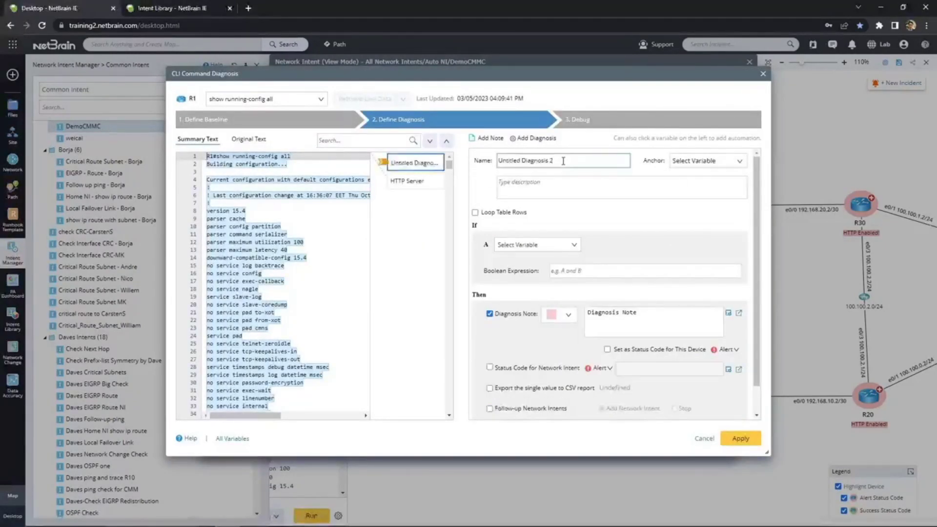
triple_click(563, 161)
text(BootP Server)
click(673, 162)
click(693, 178)
click(571, 246)
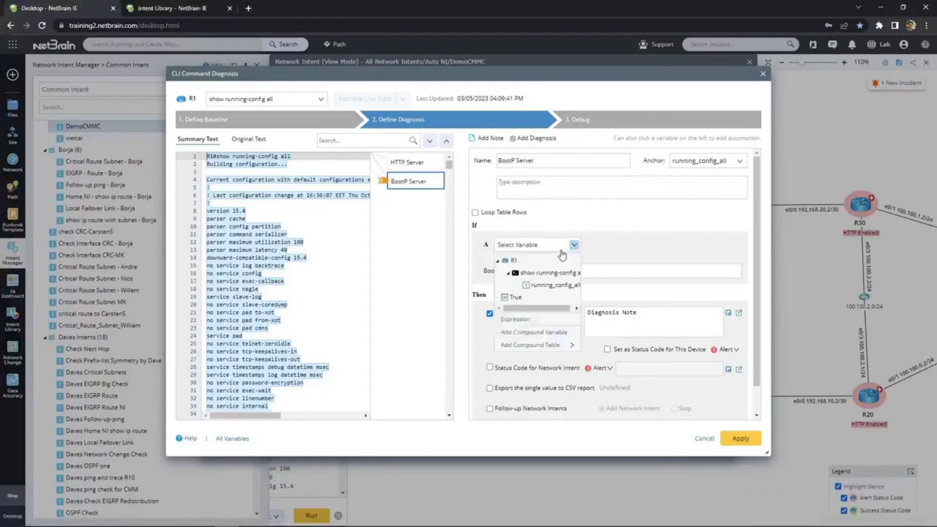
click(551, 285)
click(610, 259)
click(613, 301)
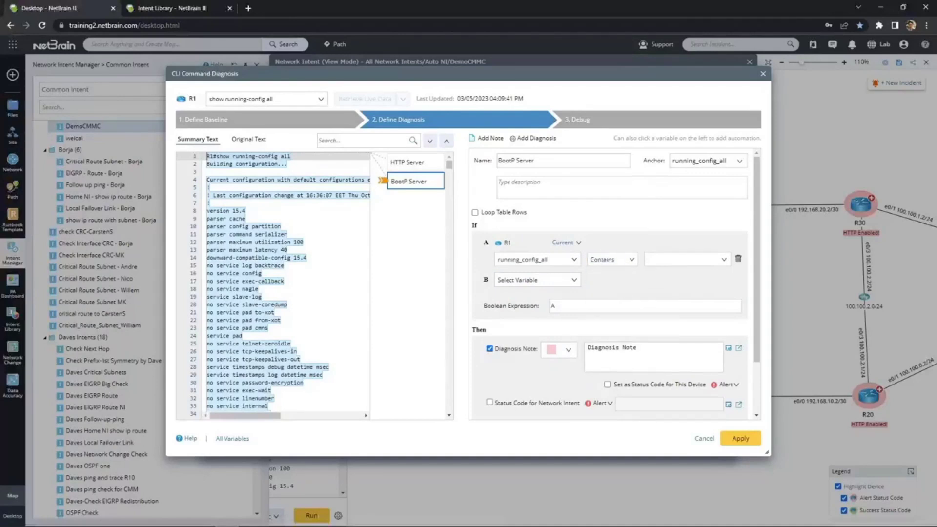
Match 'no ip bootp server' with a green 'BootP Server Disabled' note and Success status.
click(660, 260)
text(no ip bootp server)
click(562, 360)
click(556, 391)
triple_click(648, 351)
text(BootP Server Disabled)
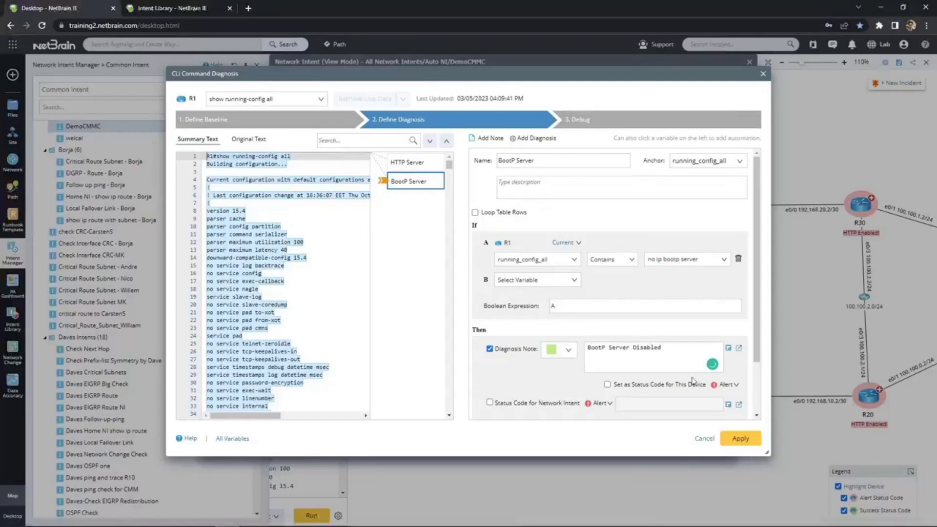
click(726, 384)
click(722, 415)
click(599, 403)
click(615, 435)
Add an Else branch with pink note 'BootP Server Enabled!' reported as an Alert.
scroll(756, 417, down, 1)
scroll(755, 424, down, 2)
click(533, 414)
click(561, 285)
click(561, 314)
click(656, 293)
text(BootP Server Enabled!)
click(726, 319)
click(721, 335)
Save the BootP diagnosis and add a new 'RSH' diagnosis anchored to running_config_all.
click(740, 438)
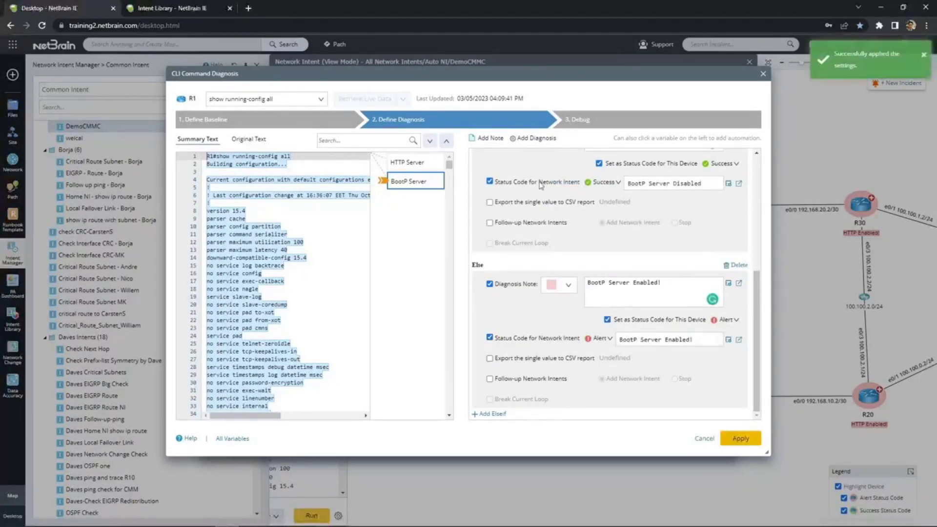
click(533, 138)
drag(499, 160, 553, 160)
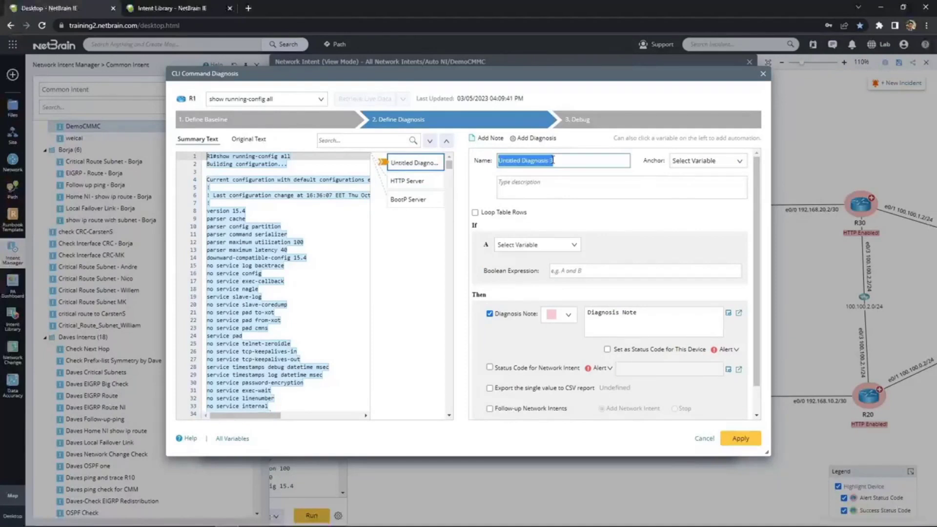
text(RSH)
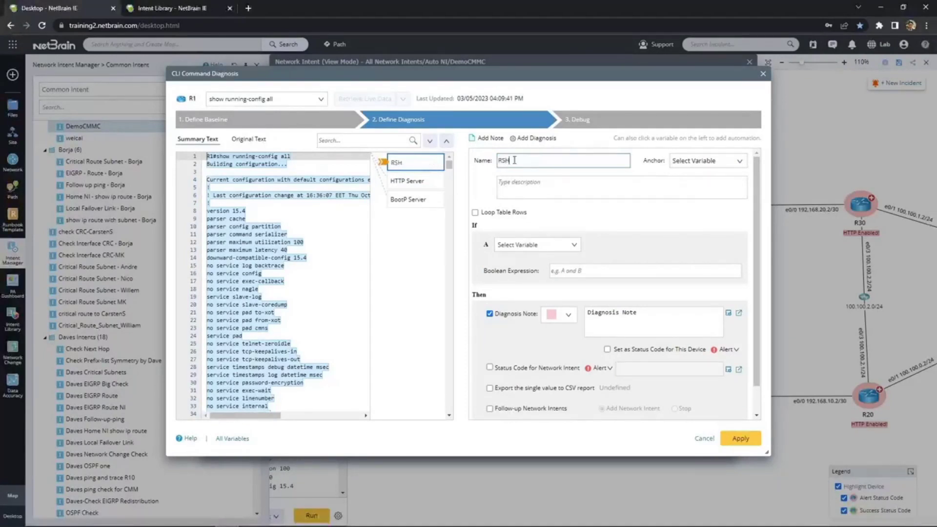
click(714, 163)
click(711, 179)
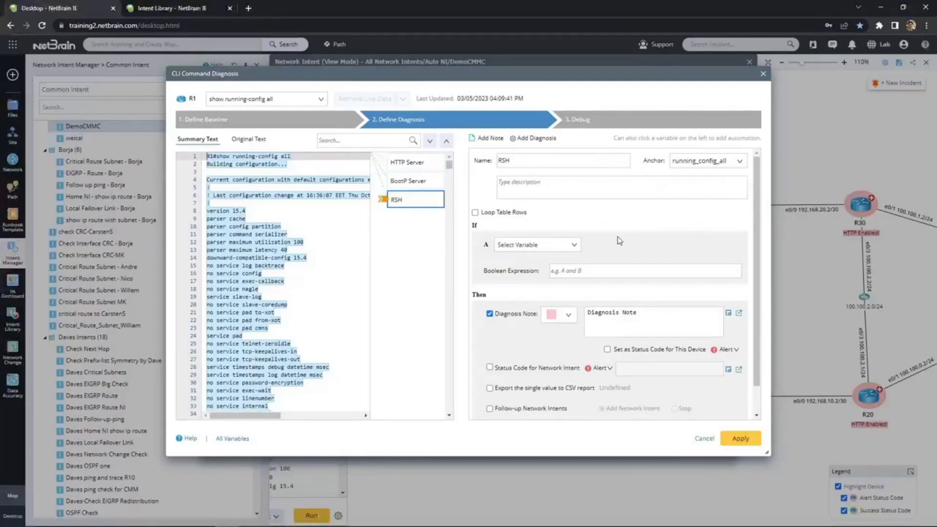
Set the RSH condition to running_config_all Contains 'no ip rcmd rsh-enable'.
click(579, 246)
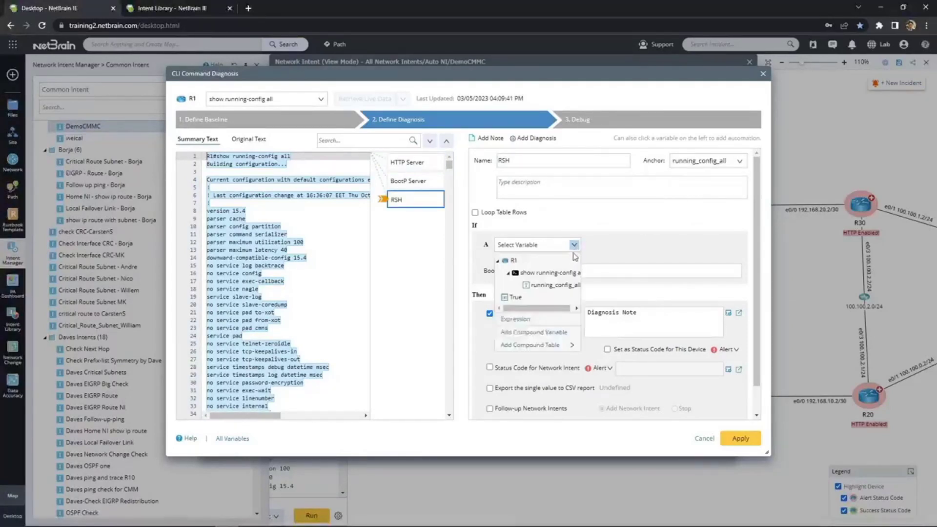
click(555, 285)
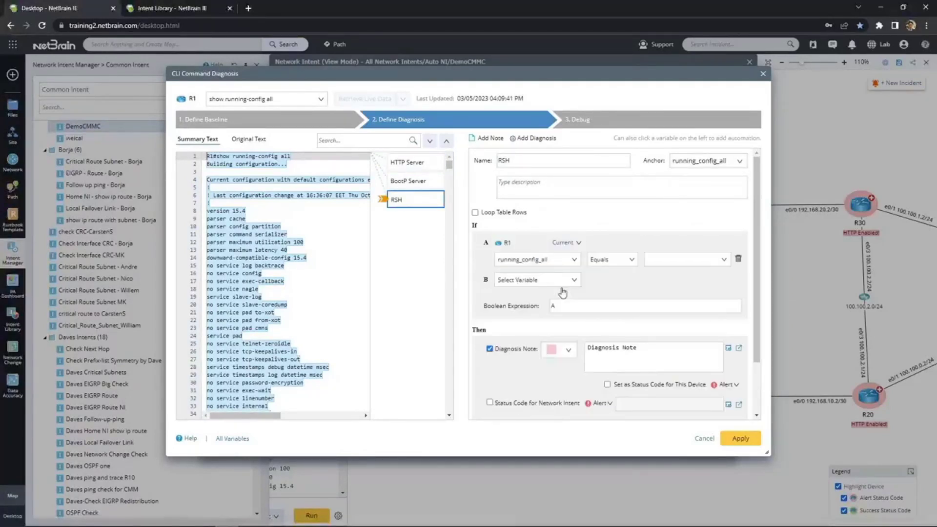
click(630, 259)
click(615, 300)
click(668, 260)
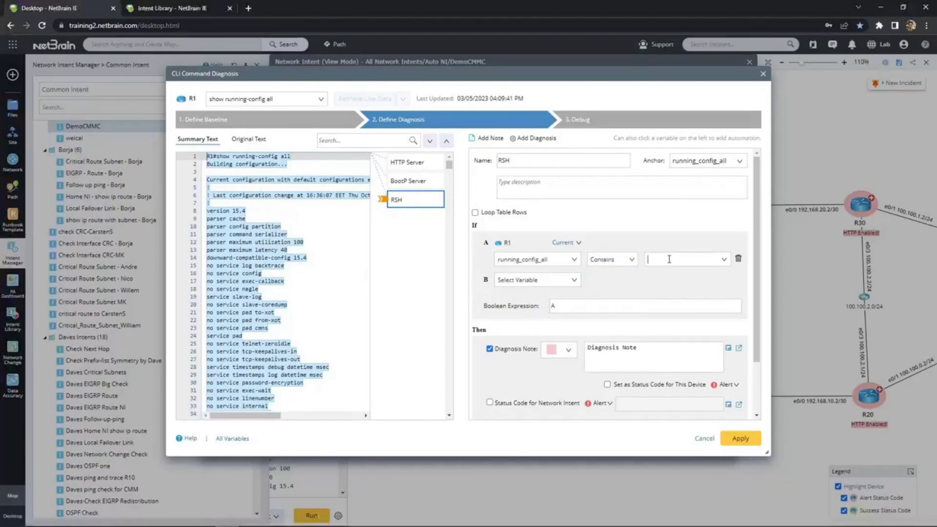
text(no ip rcmd rsh-enable)
Give the match a green 'RSH Disabled' note with Success status, then add an Elseif branch.
click(571, 353)
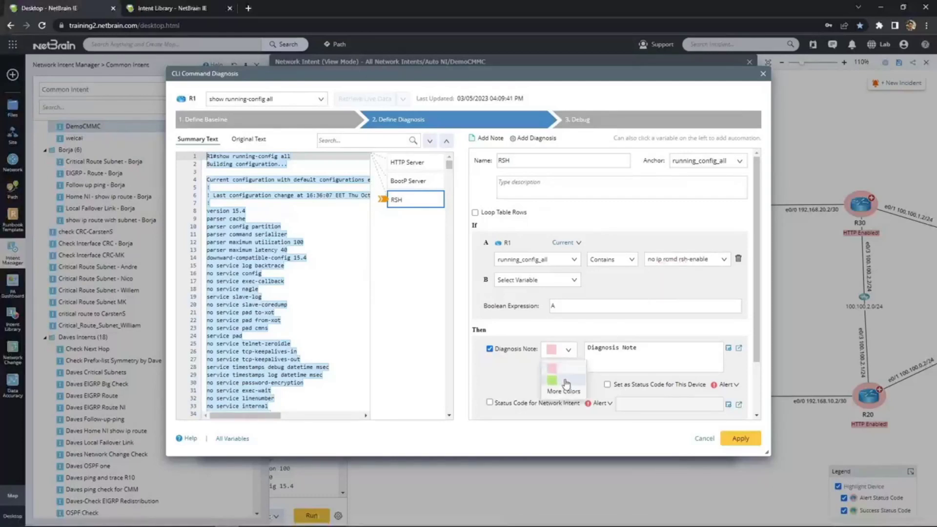
click(561, 384)
key(ctrl+a)
text(RSH Disabled)
click(727, 384)
click(724, 413)
click(600, 403)
click(605, 418)
scroll(546, 424, down, 2)
click(489, 414)
Make the Elseif alert 'RSH Enabled!' when running_config_all contains 'ip rcmd rsh-enable'.
click(566, 215)
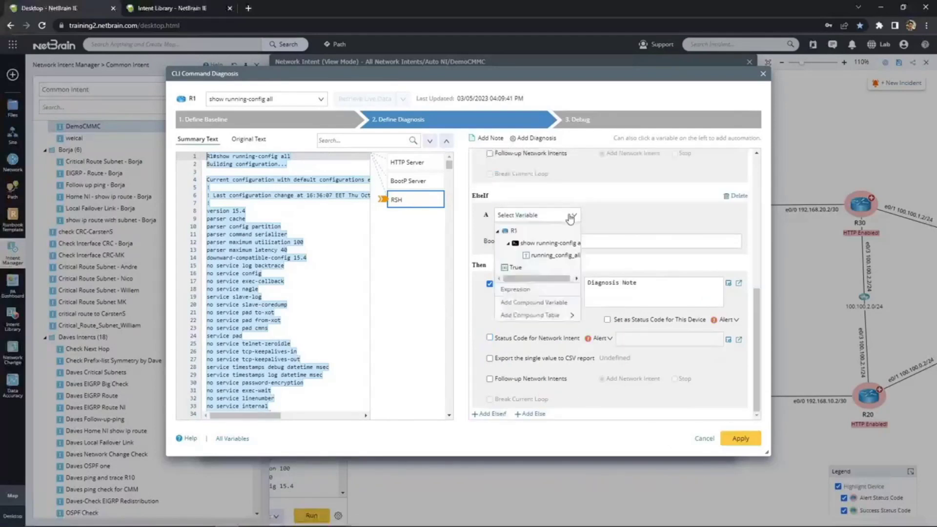
click(554, 255)
click(612, 229)
click(609, 272)
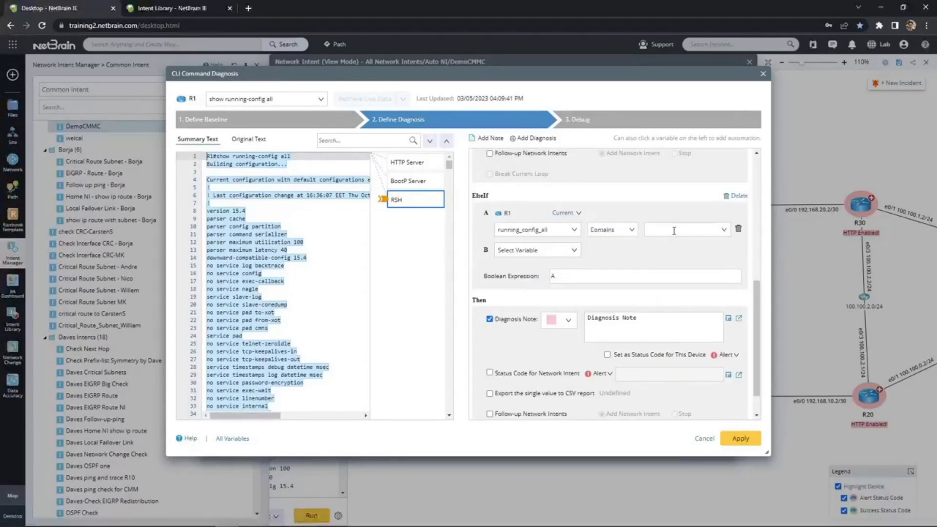
text(p rcmd rsh-enable)
key(ctrl+f)
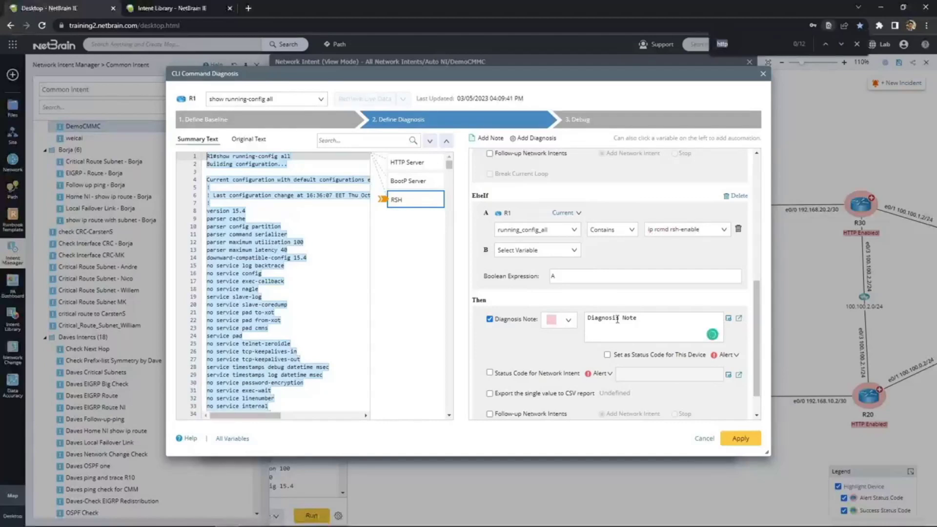
triple_click(617, 319)
text(RSH ENa)
click(489, 372)
scroll(531, 405, down, 1)
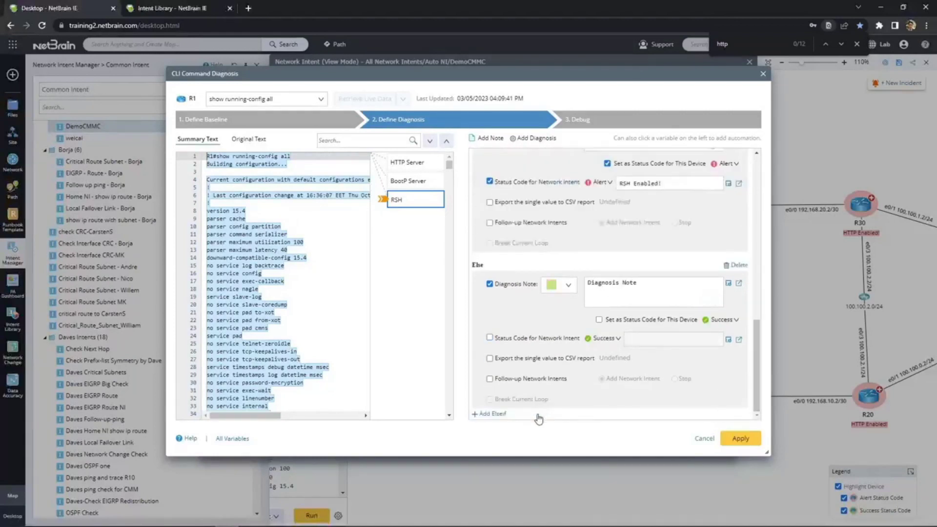
Set the Else branch to report 'RSH Disabled', apply the RSH diagnosis and close the editor.
click(620, 294)
key(ctrl+a)
text(RSH Disabled)
click(598, 319)
click(489, 338)
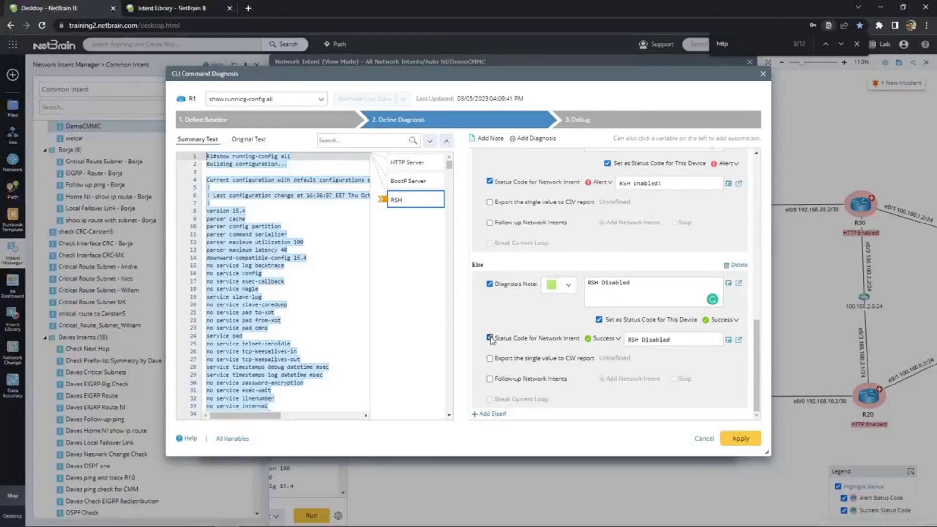
click(740, 439)
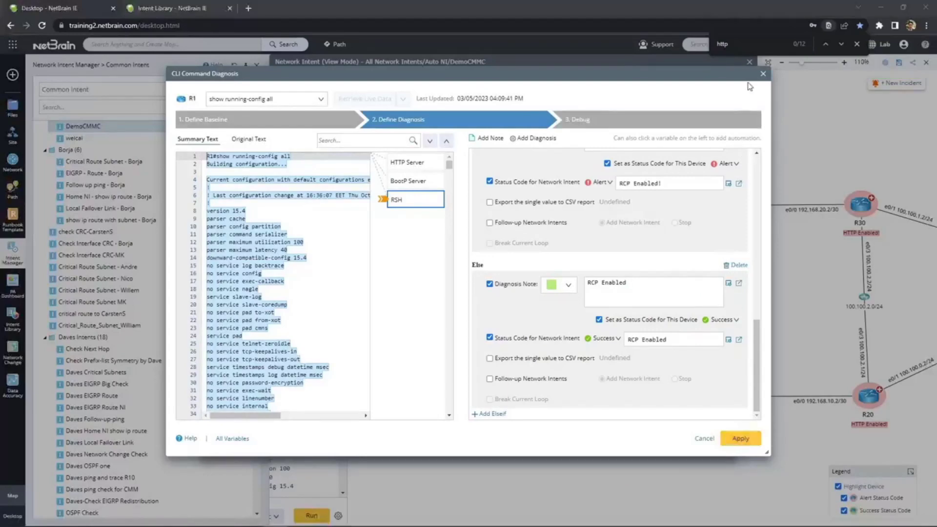
click(762, 73)
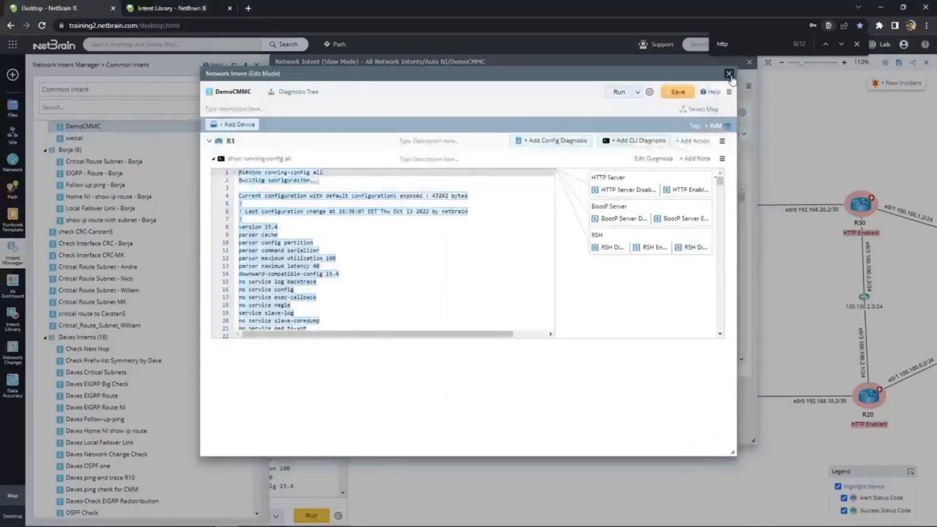
Save the modified DemoCMMC intent and close the intent windows back to the map.
click(729, 74)
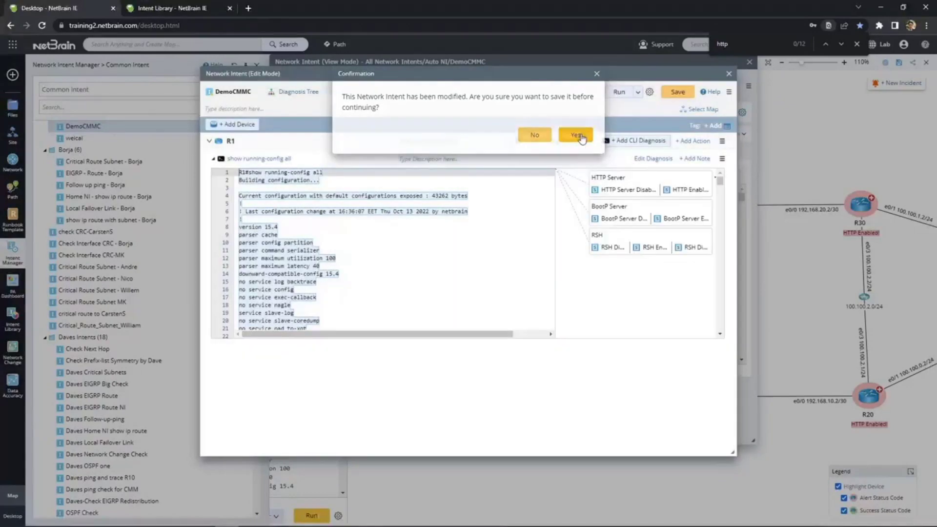
click(576, 135)
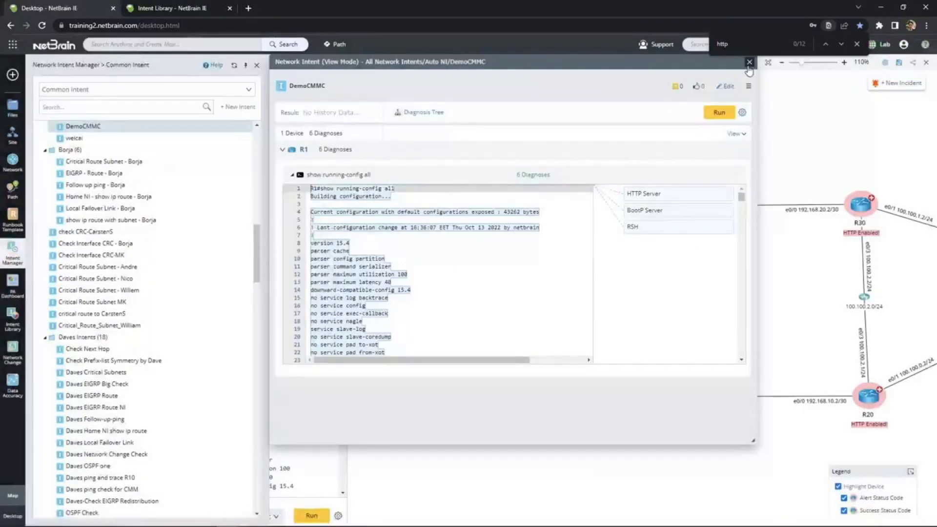
click(750, 62)
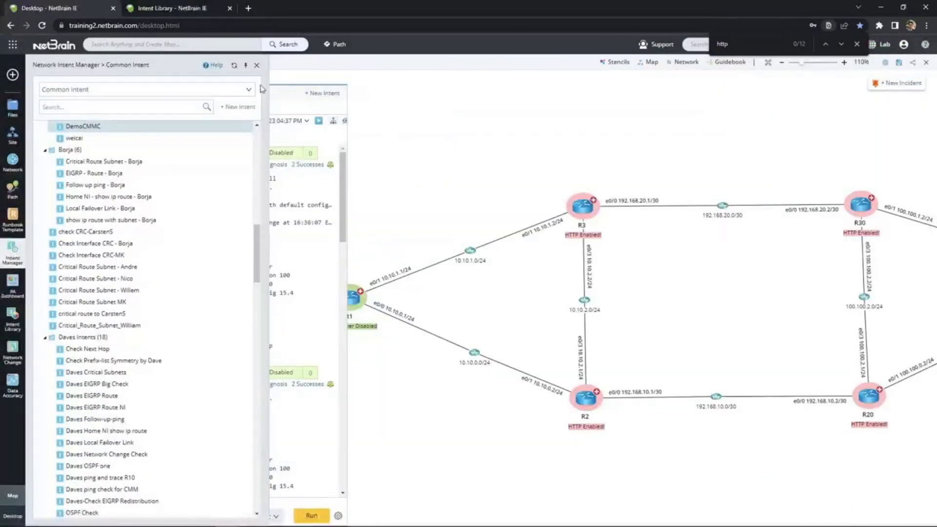
click(257, 65)
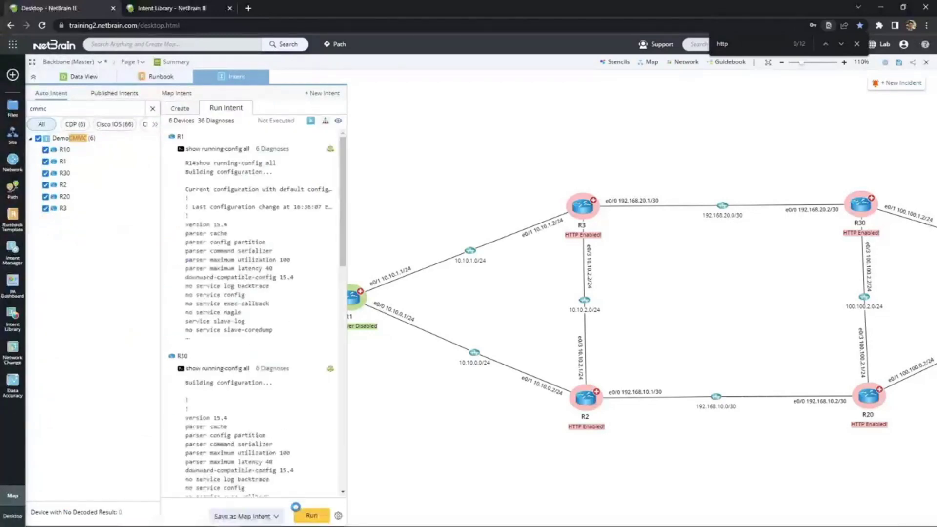
Re-run DemoCMMC on all six routers and show the HTTP, BootP and RSH results on the map.
click(313, 516)
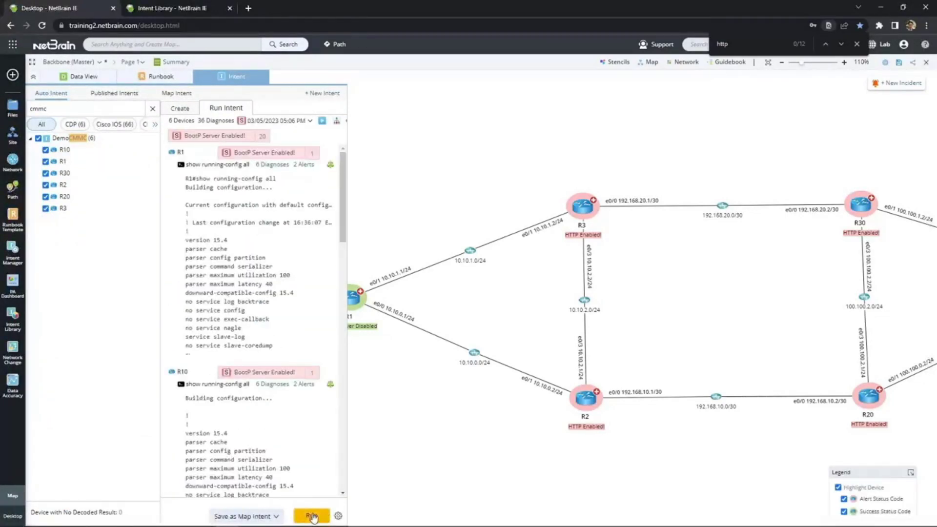
drag(353, 121, 359, 121)
click(350, 120)
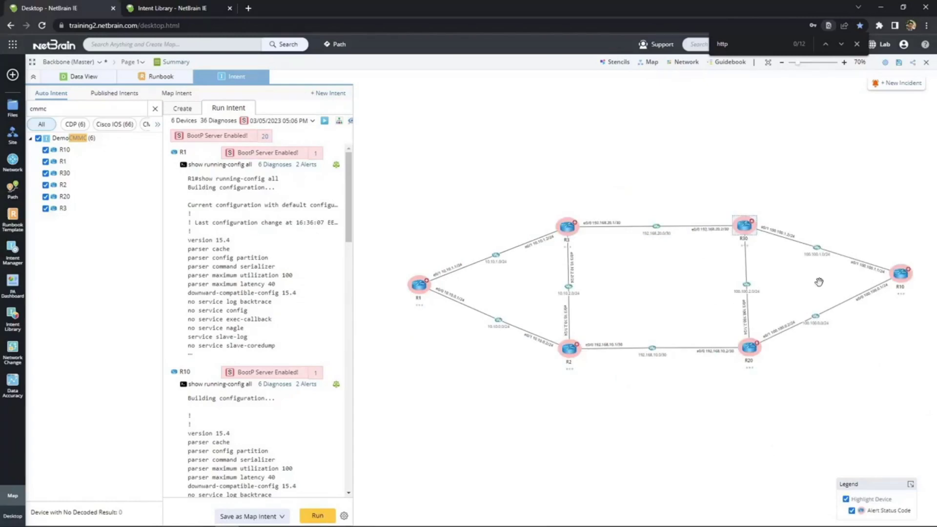
scroll(405, 301, up, 5)
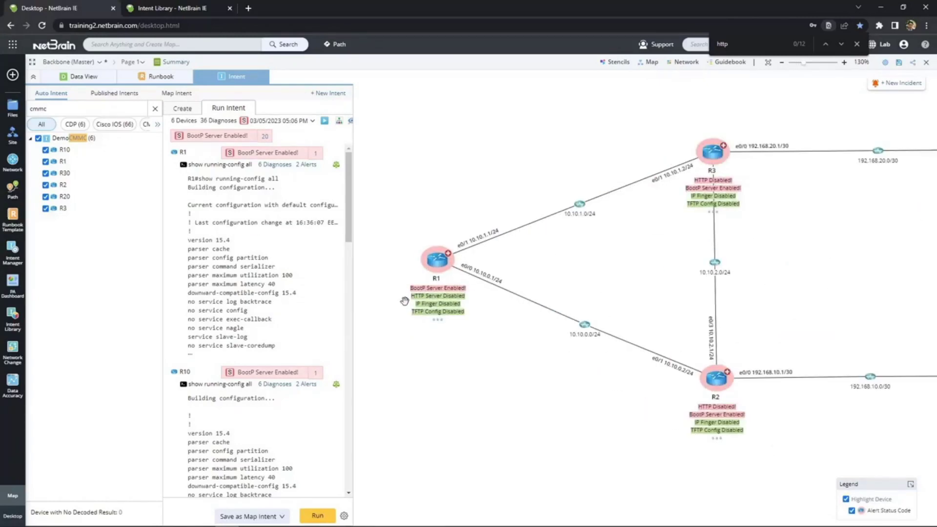
mouse_move(438, 321)
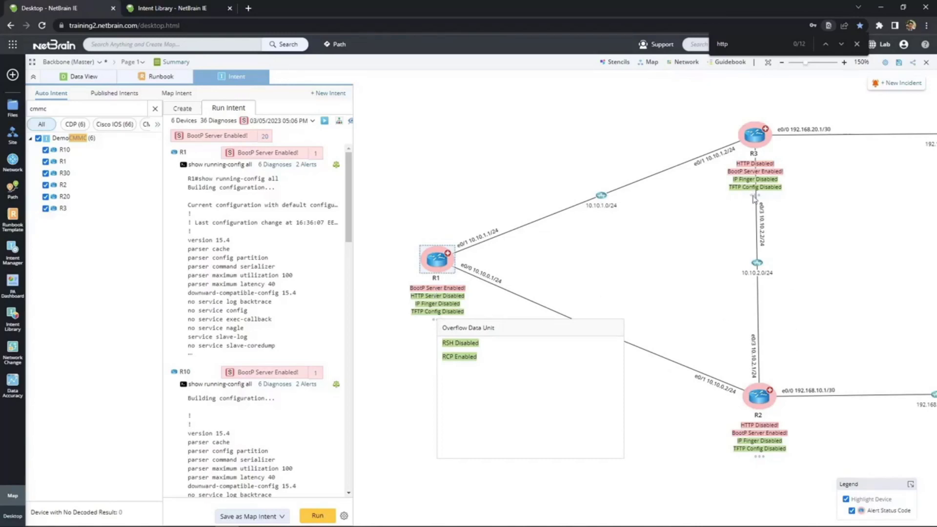
mouse_move(754, 198)
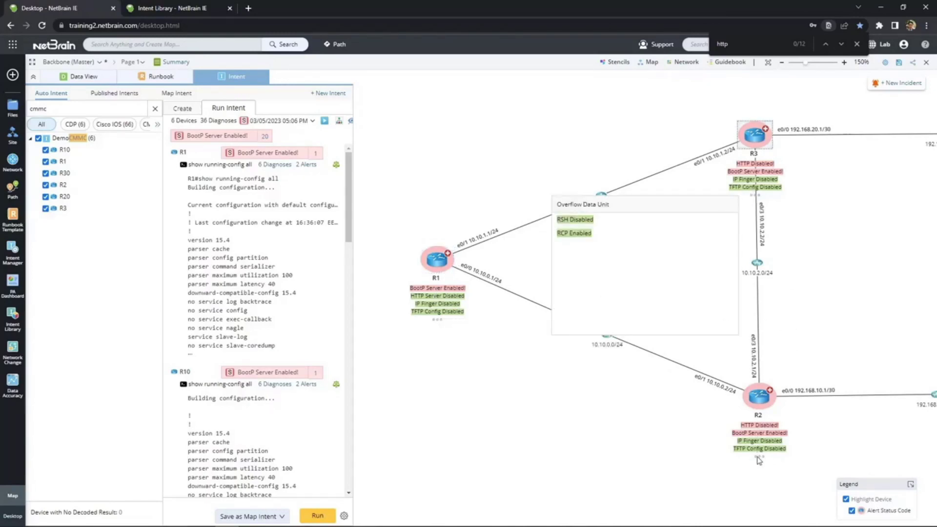
mouse_move(757, 453)
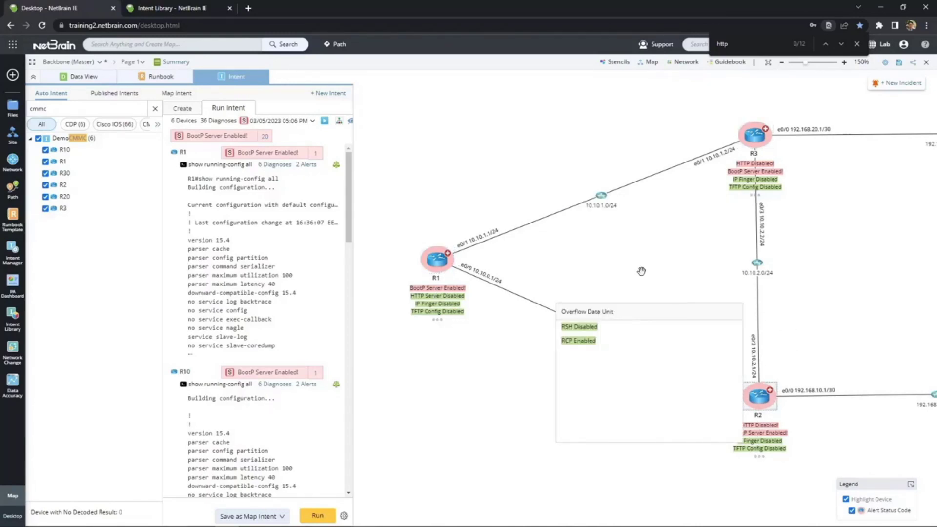
scroll(640, 270, down, 5)
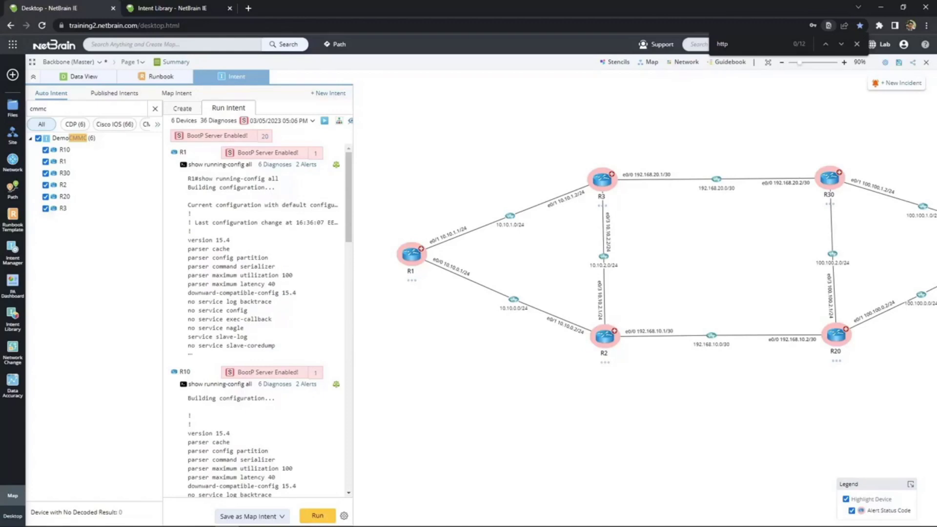
In Intent Library, enable Execute Intent by Timer with the Weekly Sunday 6PM schedule and apply.
click(154, 9)
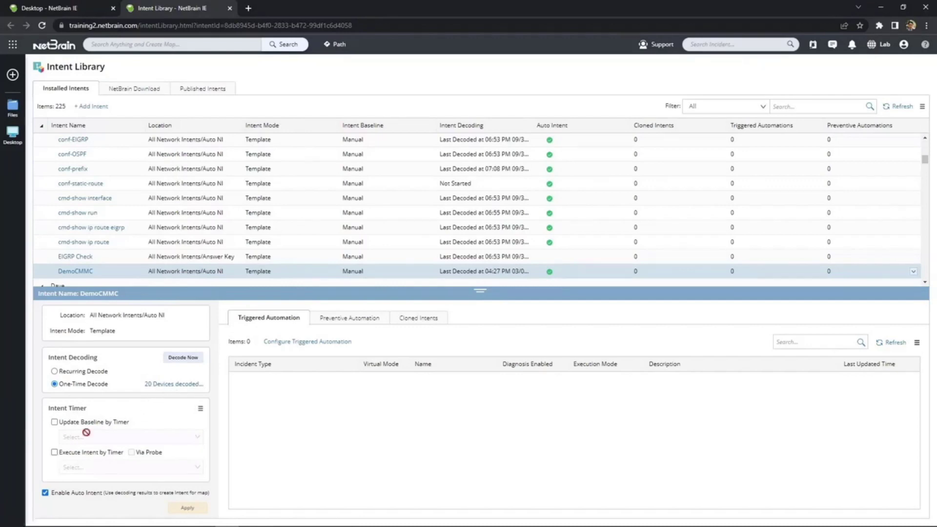
click(55, 452)
click(122, 466)
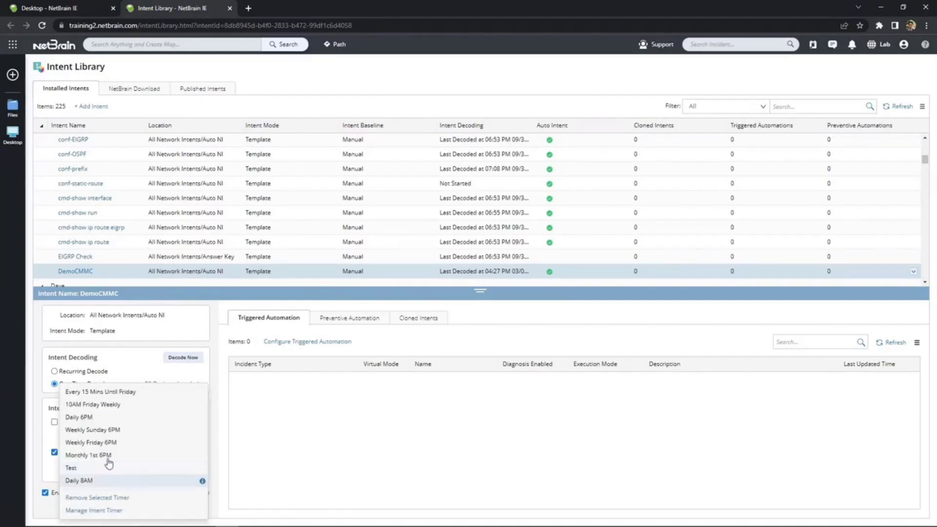
click(93, 432)
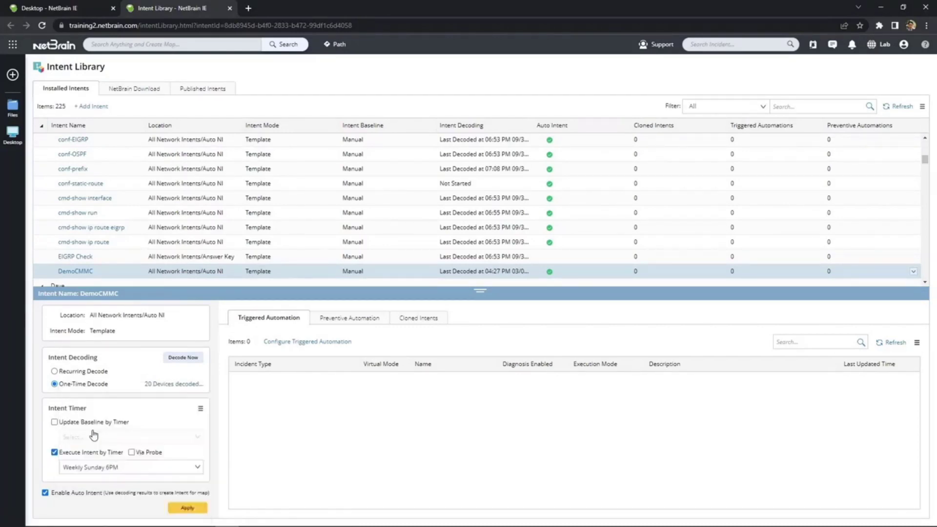
click(188, 508)
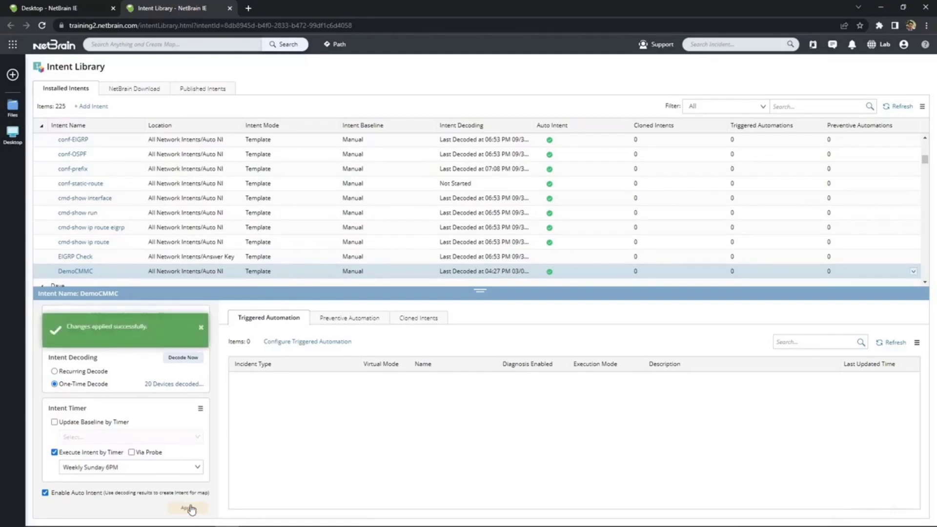